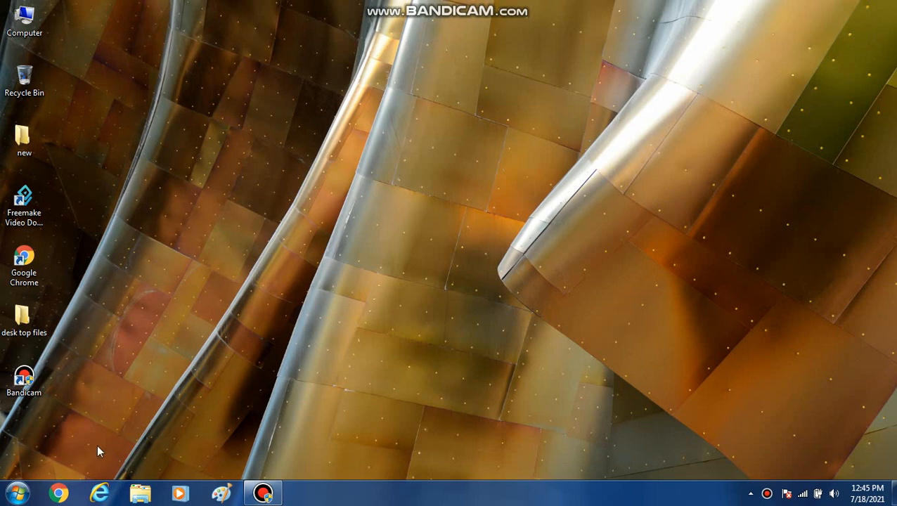
Step: Open Microsoft Office Excel 2007 from the desktop with an empty workbook
click(16, 495)
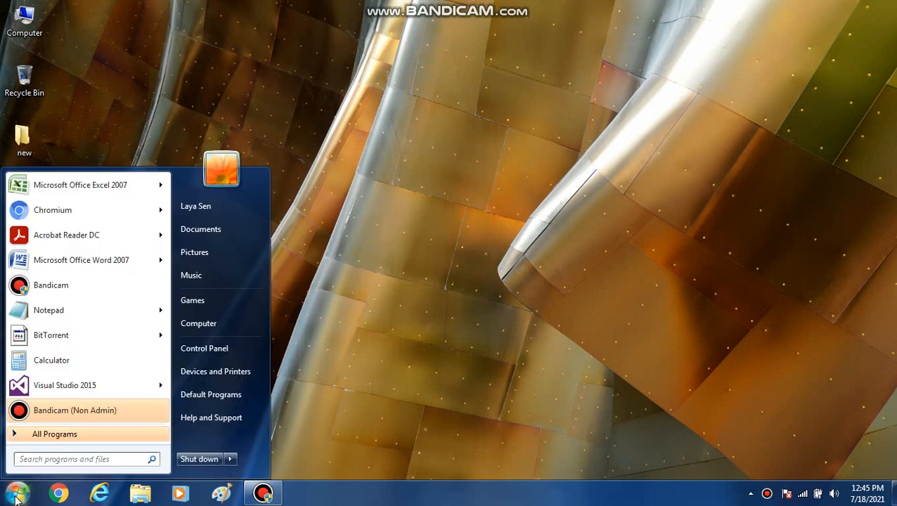
mouse_move(126, 197)
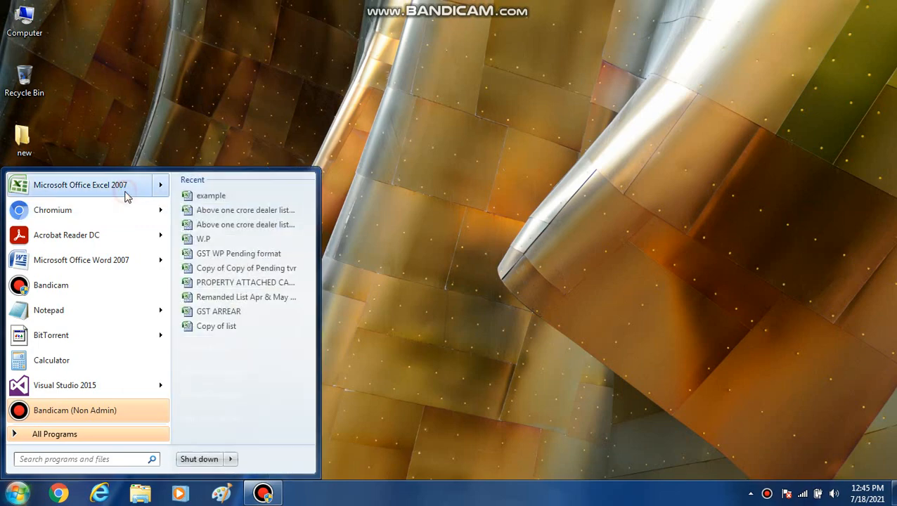
click(209, 197)
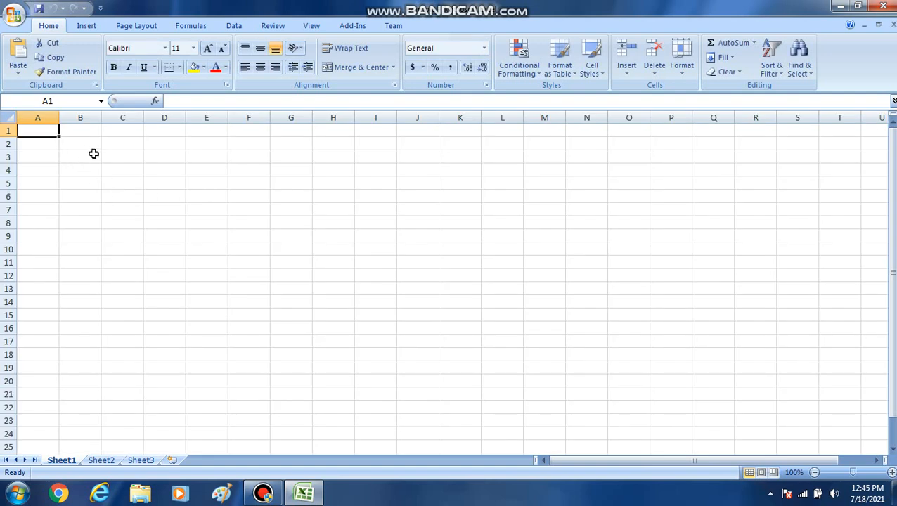
Step: Enter the header "id number" in cell C3 and autofit the width of column C to it
click(122, 159)
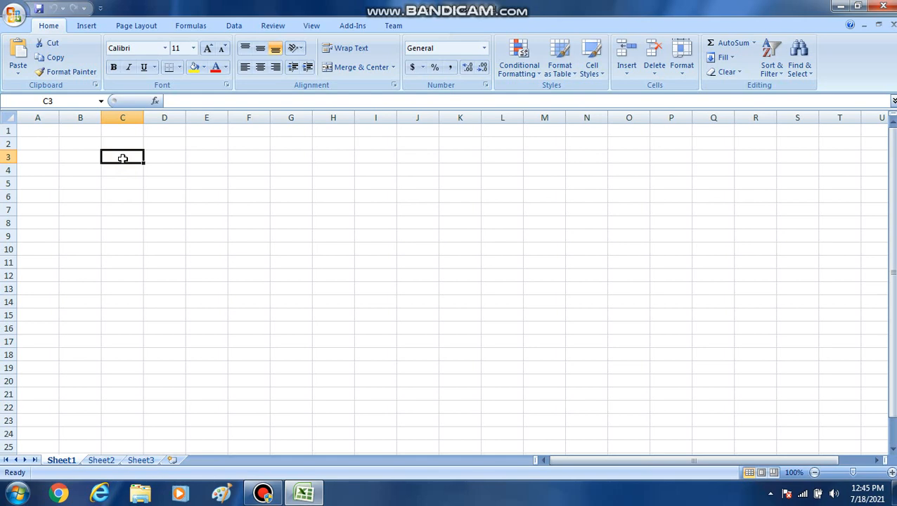
text(id n)
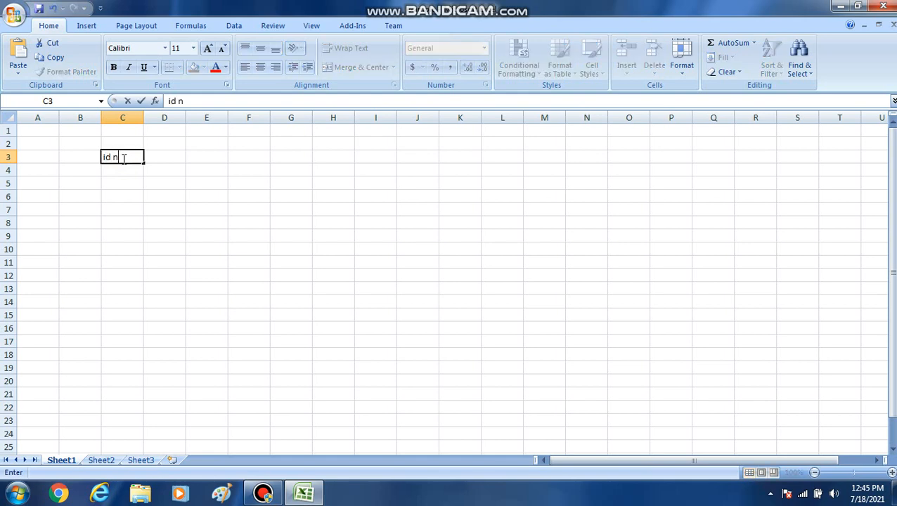
text(umber)
click(180, 118)
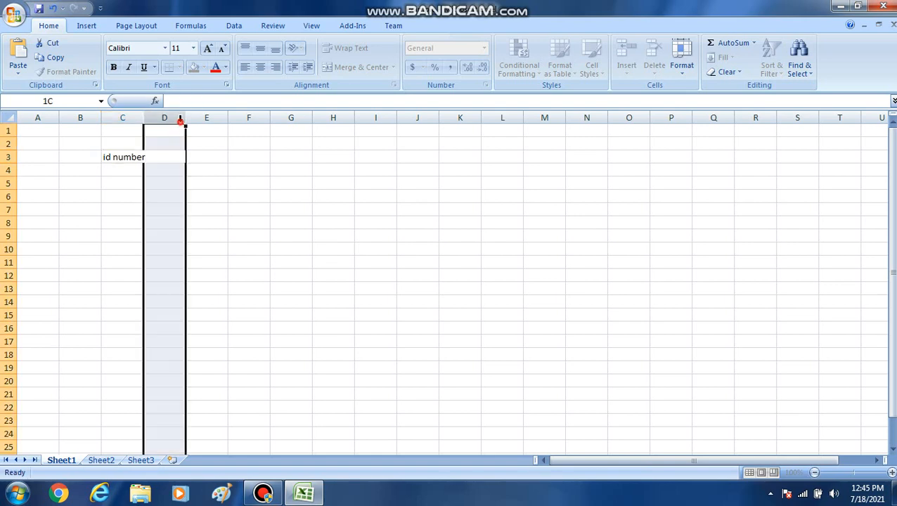
double_click(144, 118)
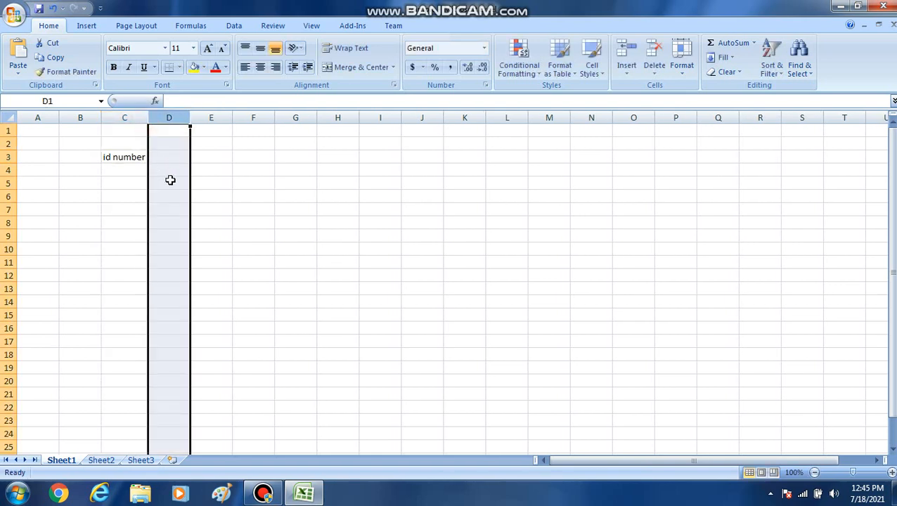
Step: Enter the header "name" in cell D3
click(173, 157)
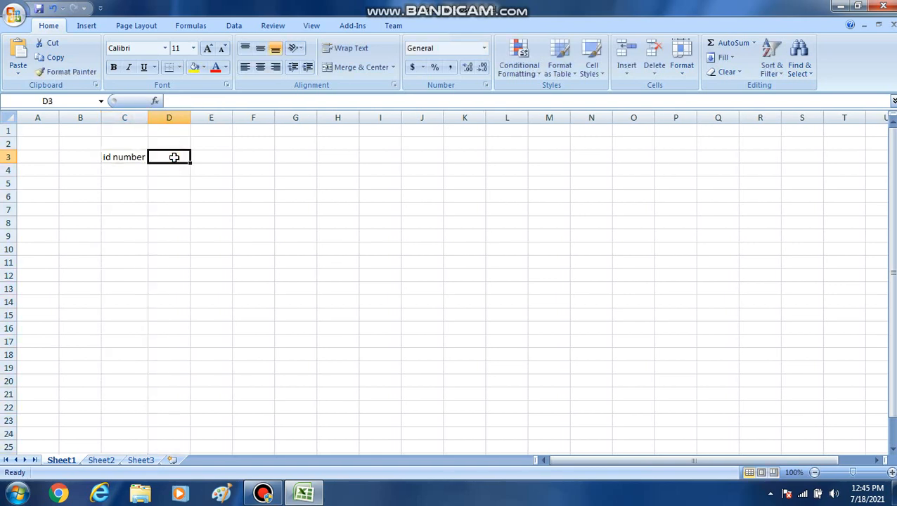
text(name)
key(Return)
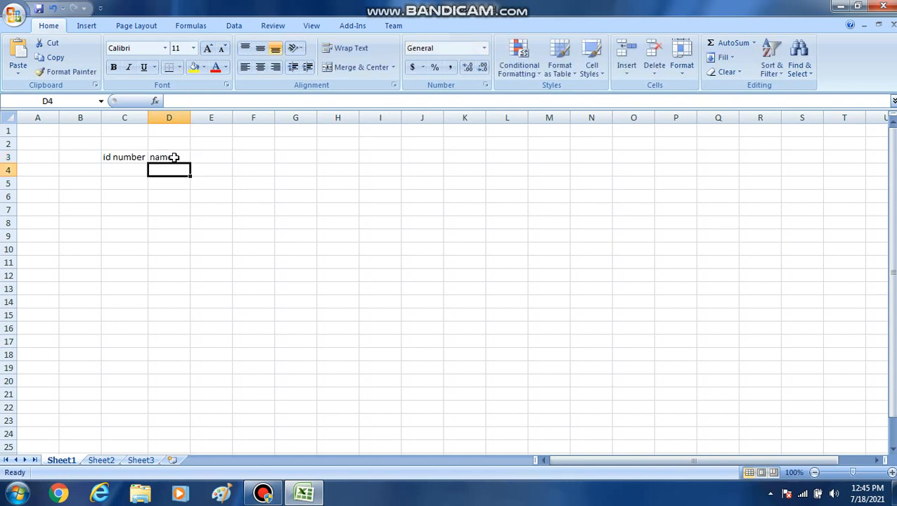
Step: Center the two header cells C3:D3 and make them bold
click(174, 157)
key(shift+Left)
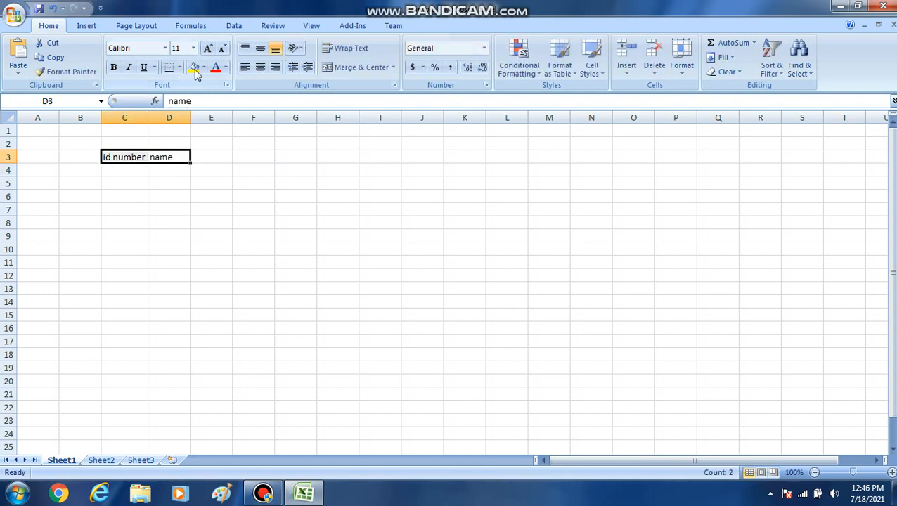
click(261, 67)
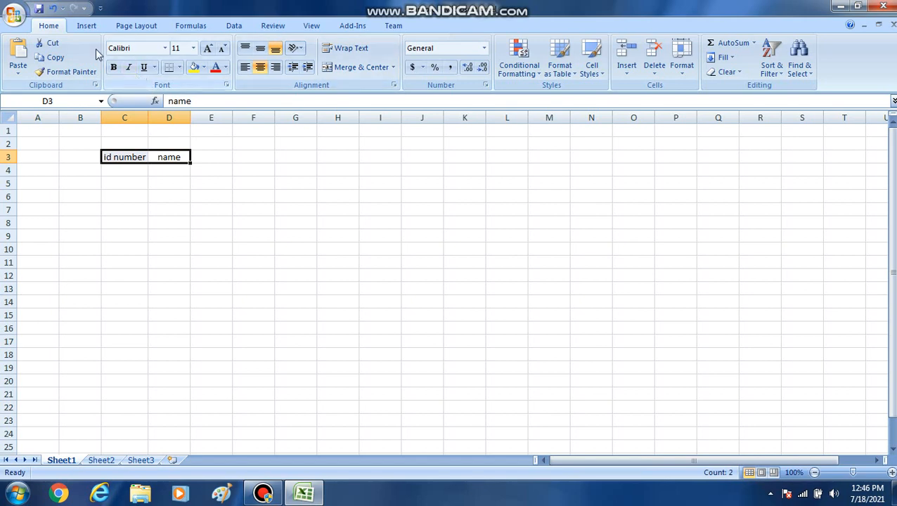
click(114, 67)
Step: Enter the first two consecutive sample ID numbers in cells C4 and C5 under the "id number" header
click(139, 172)
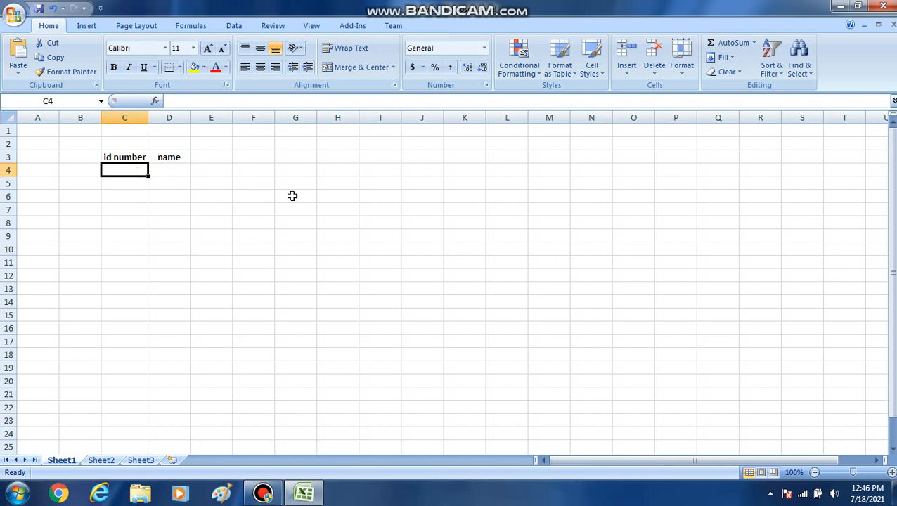
click(198, 208)
click(133, 171)
text(a)
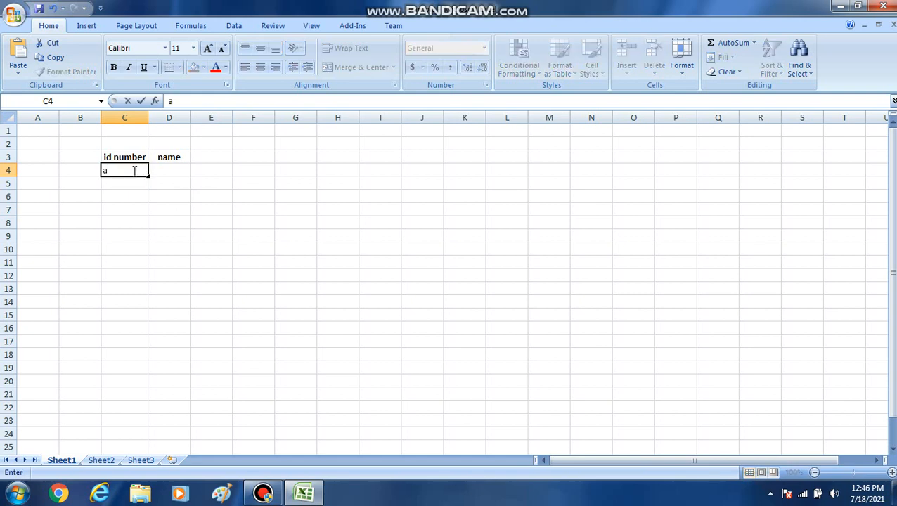
key(BackSpace)
text(ABC001)
key(Return)
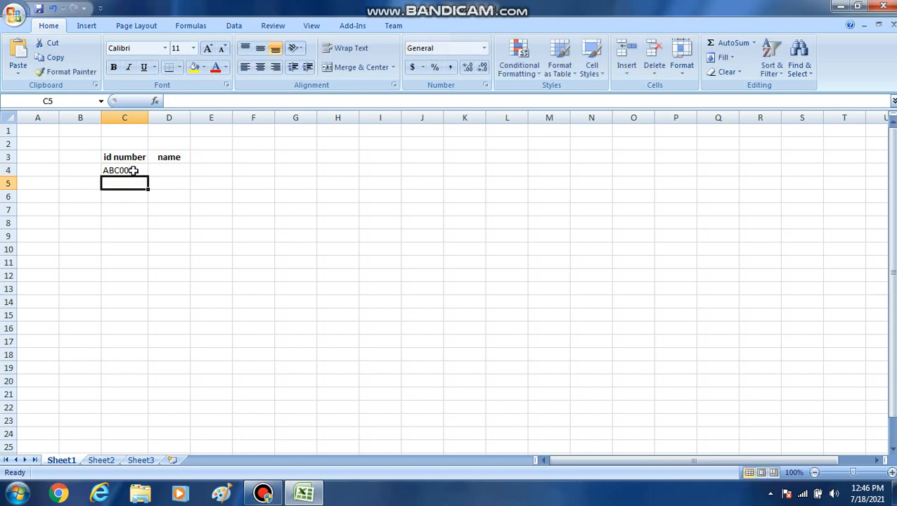
text(AB)
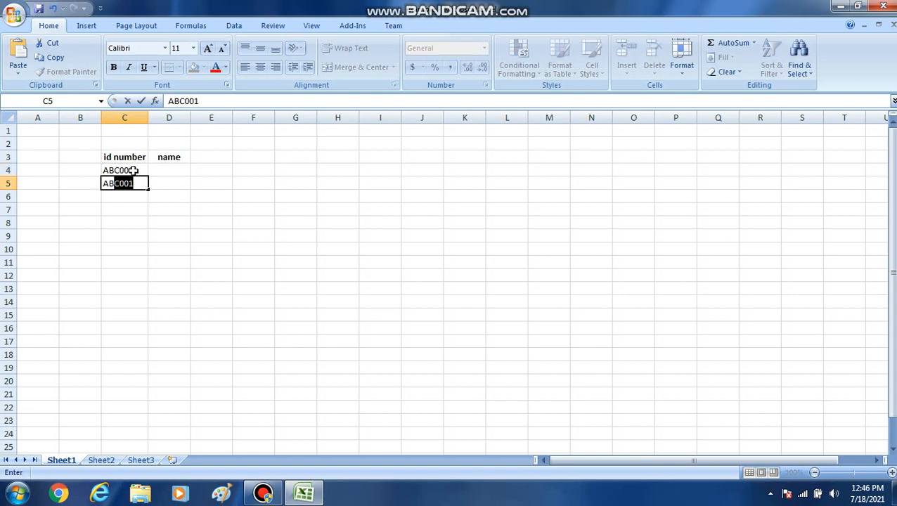
text(C002)
key(Return)
Step: Extend the ID number series from C4:C5 down to cell C24
click(134, 171)
key(shift+Down)
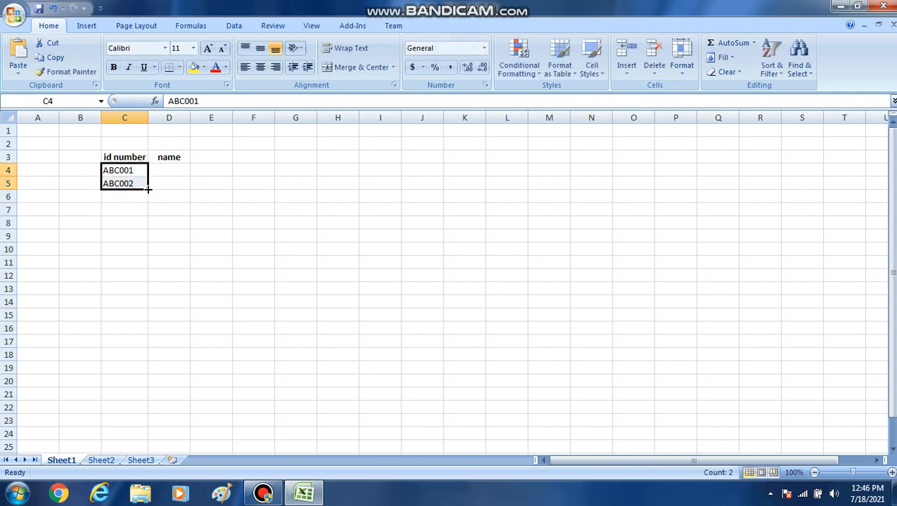
drag(149, 189, 154, 433)
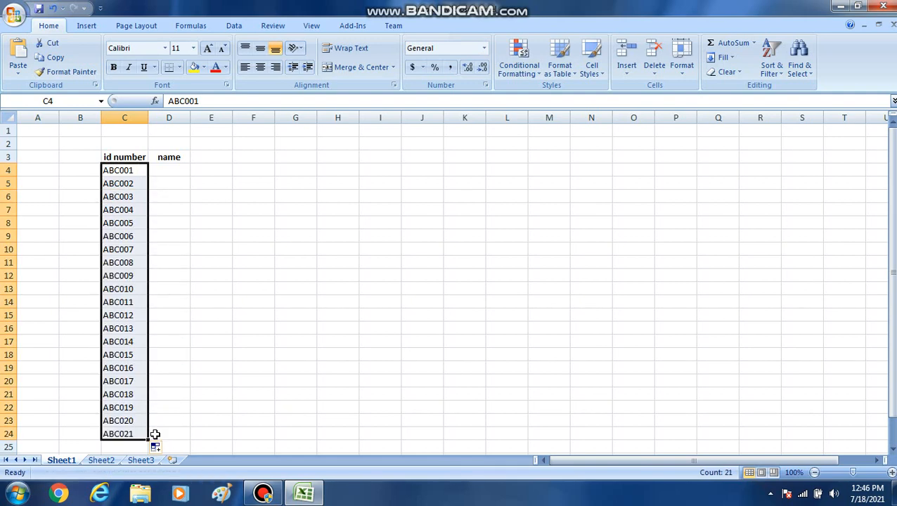
click(174, 173)
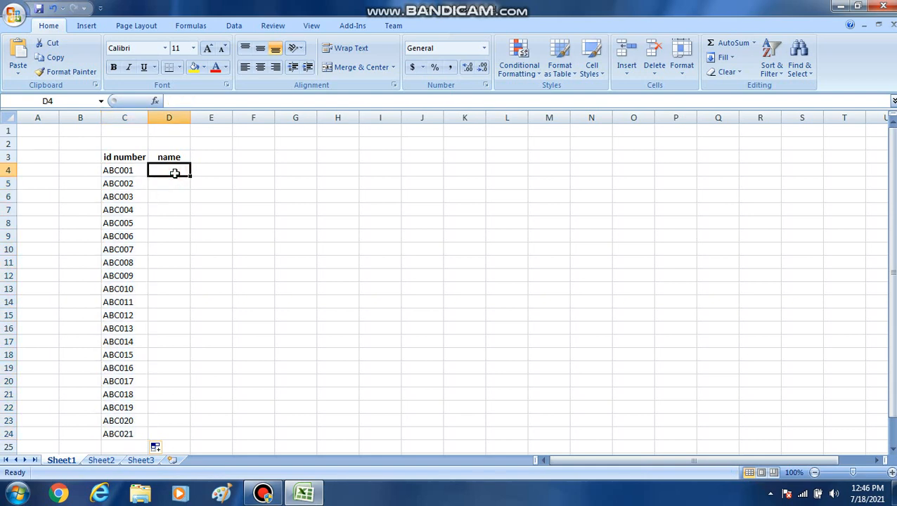
text(Names)
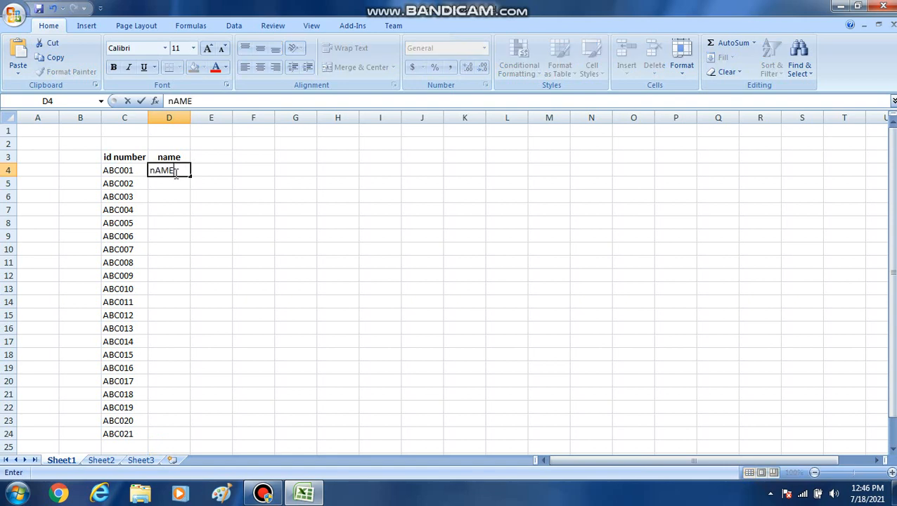
text( 1)
key(Return)
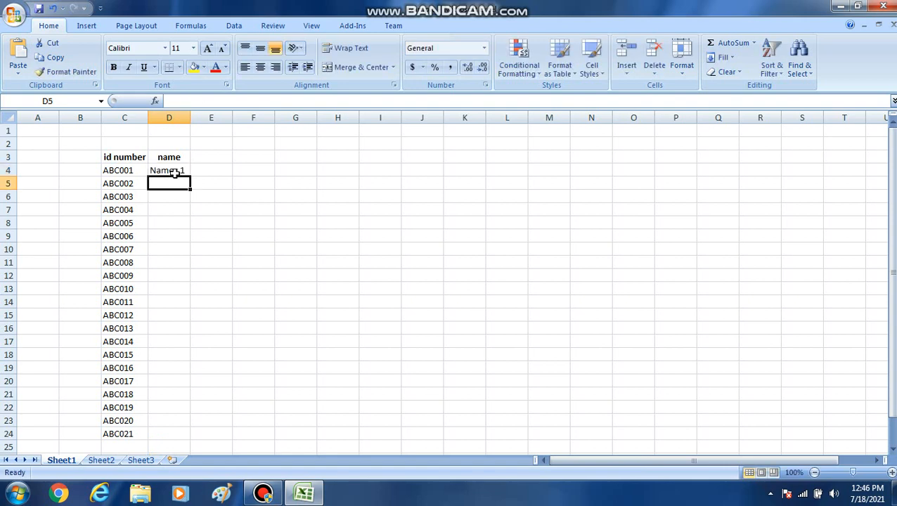
Step: Enter "Name 1" in cell D4 and "Name 2" in cell D5
click(175, 173)
text(N)
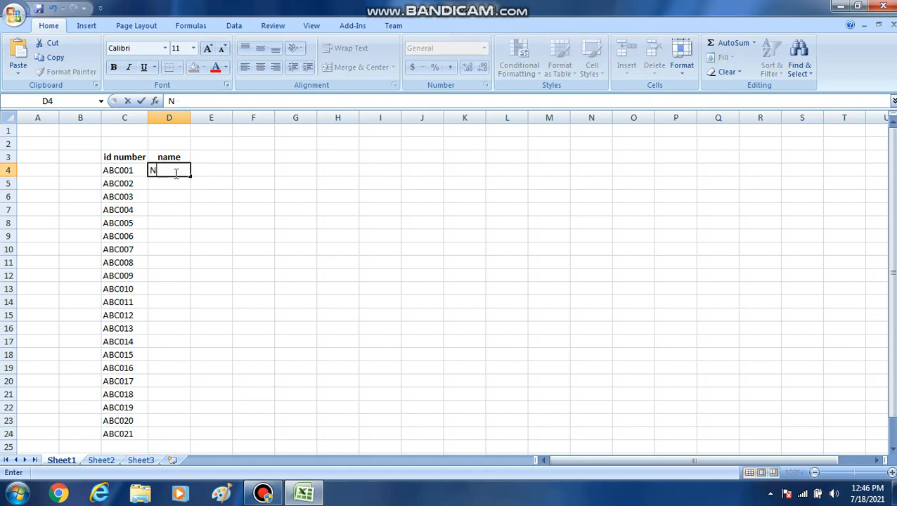
text(ame 1)
key(Return)
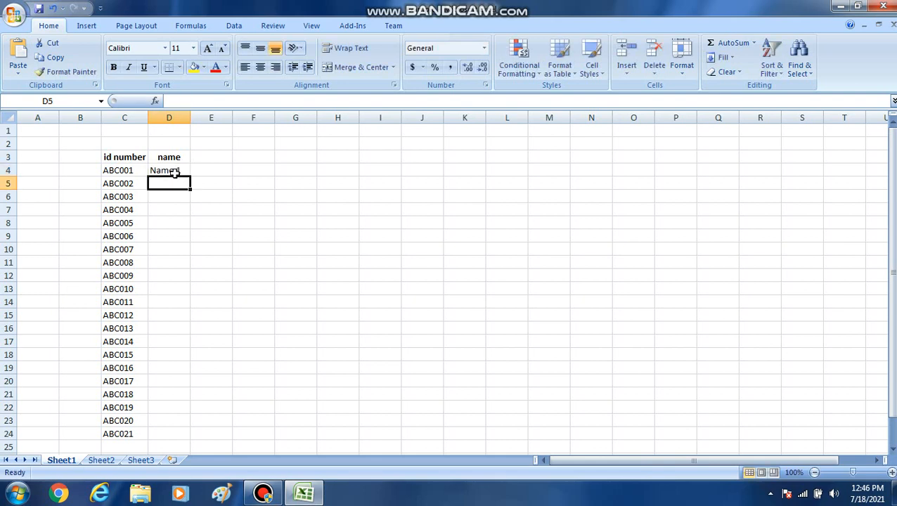
text(Name )
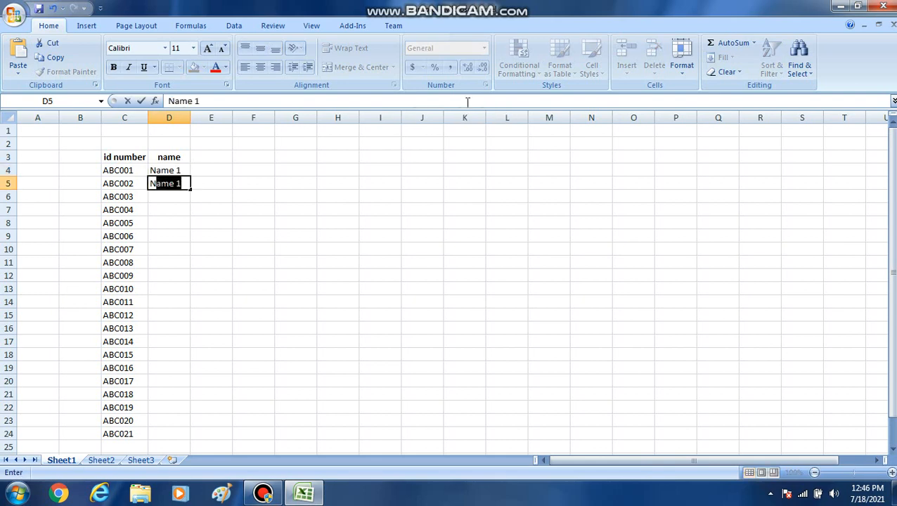
text(2)
key(Return)
Step: Extend the name series from D4:D5 down to cell D24
key(Up)
key(Up)
key(shift+Down)
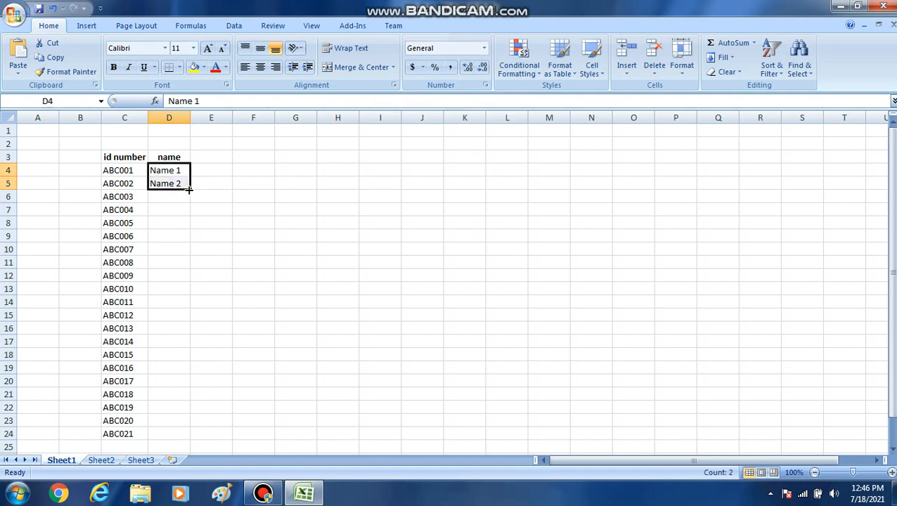
drag(190, 189, 170, 437)
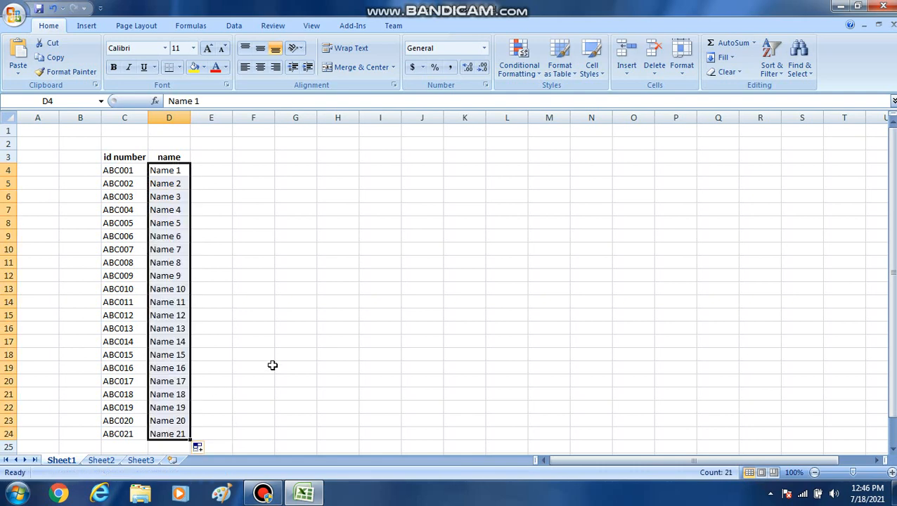
click(281, 362)
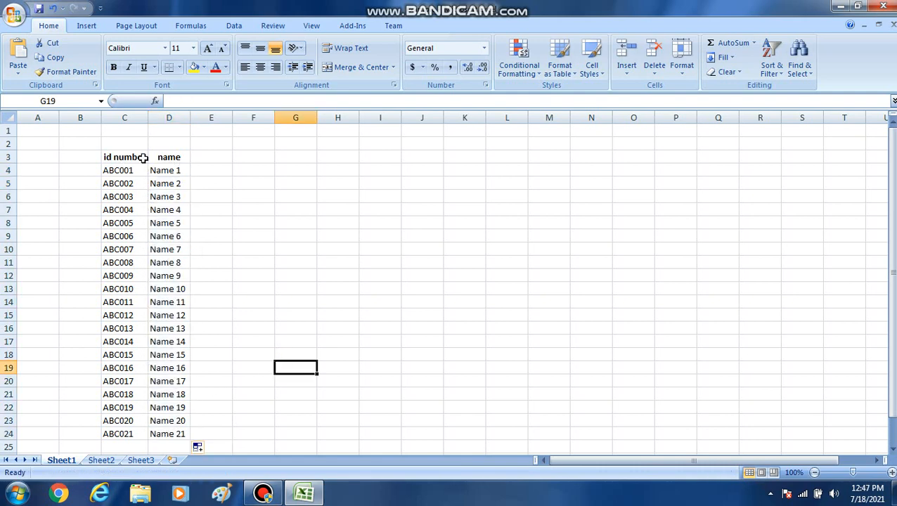
Step: Enter the header "id no" in cell C3 of Sheet2
click(109, 467)
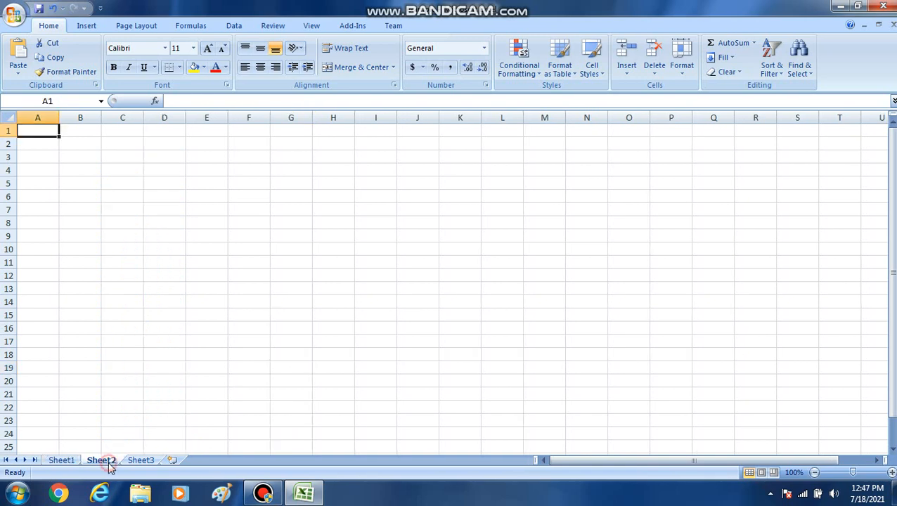
click(130, 161)
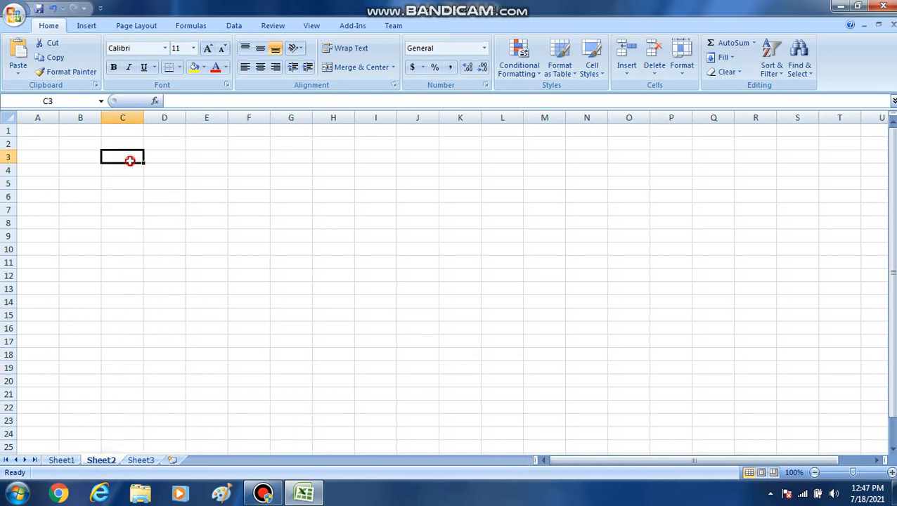
text(id no)
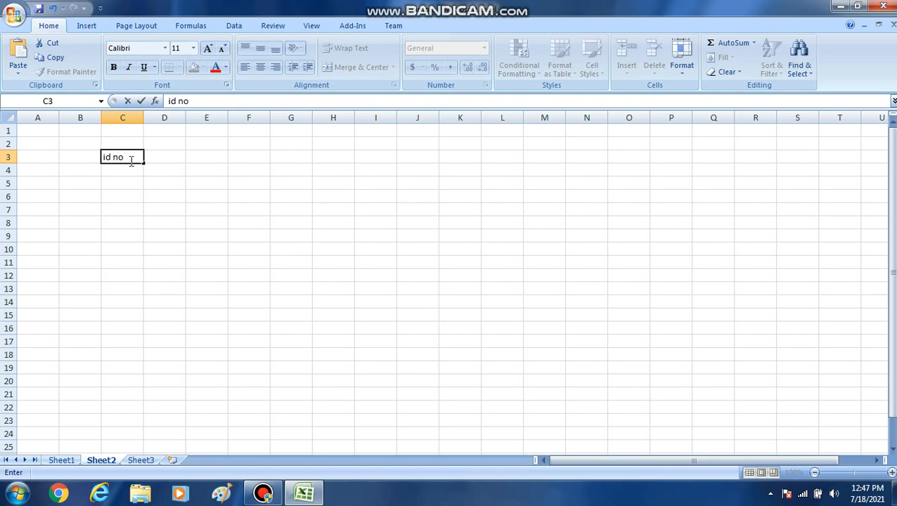
key(Return)
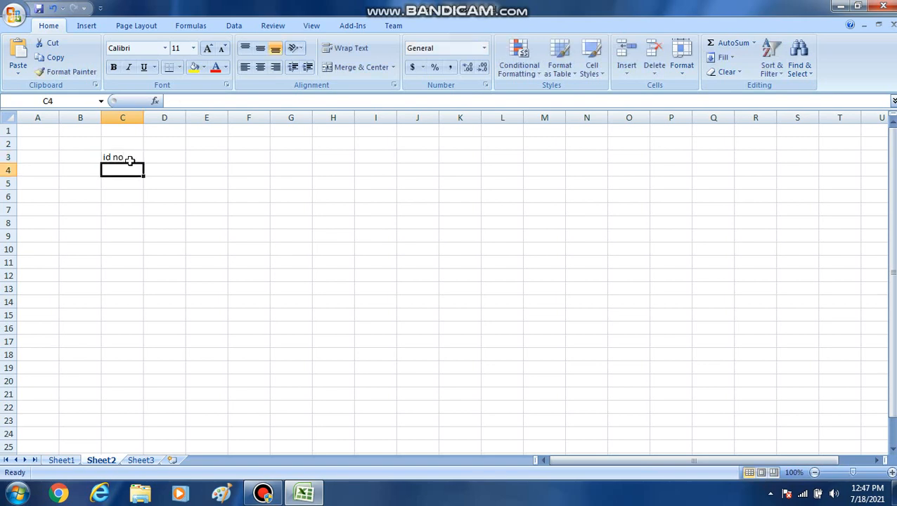
Step: Enter the first two ID numbers from the Sheet1 list in cells C4 and C5 of Sheet2
click(60, 463)
click(61, 463)
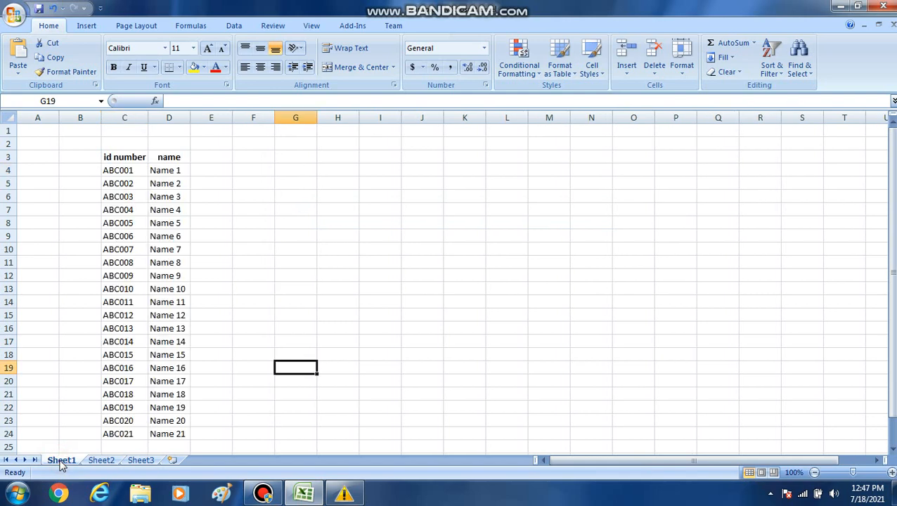
click(114, 461)
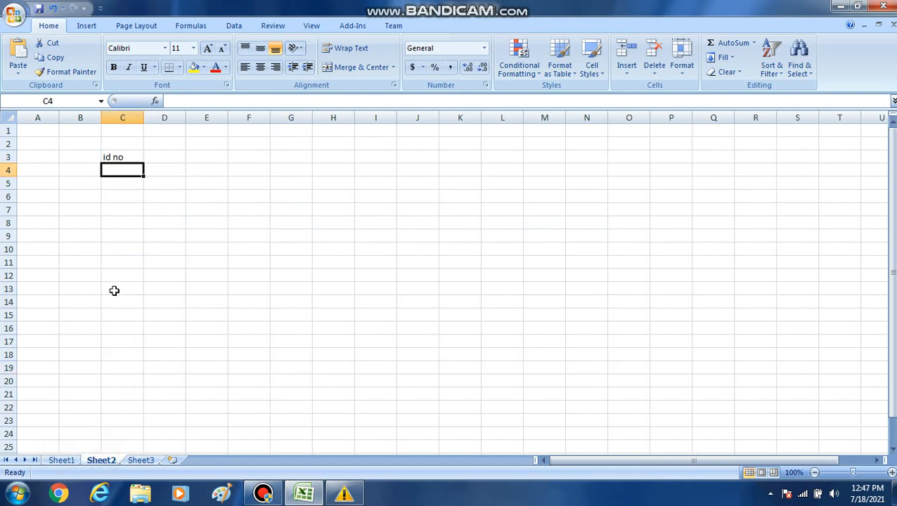
text(abc)
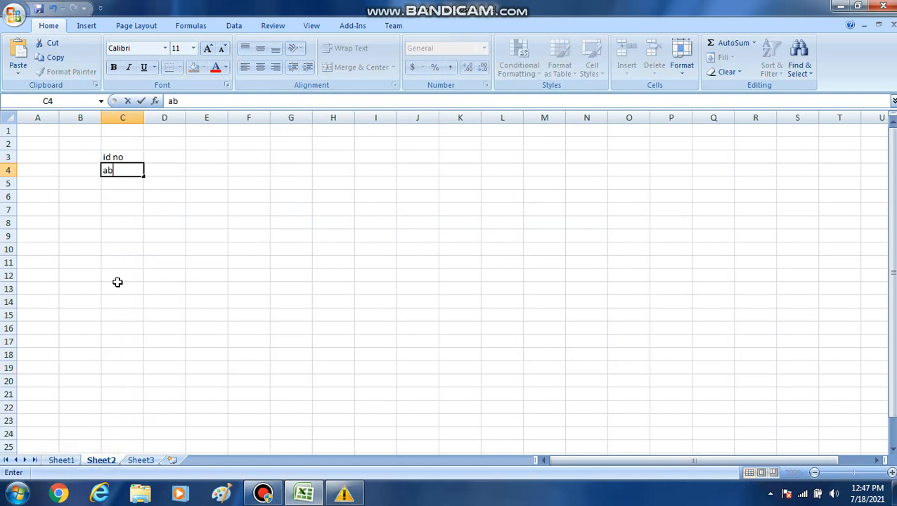
key(BackSpace)
key(BackSpace)
key(BackSpace)
text(ABC001)
key(Return)
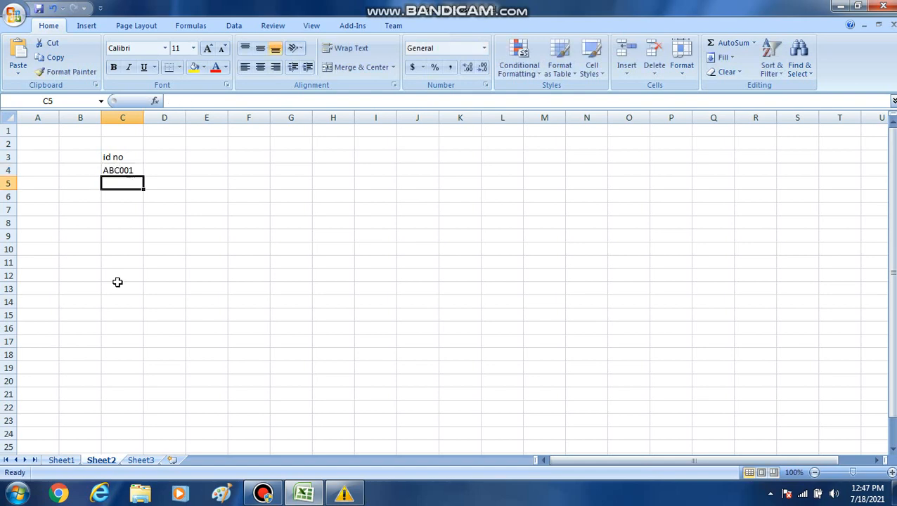
text(ABC002)
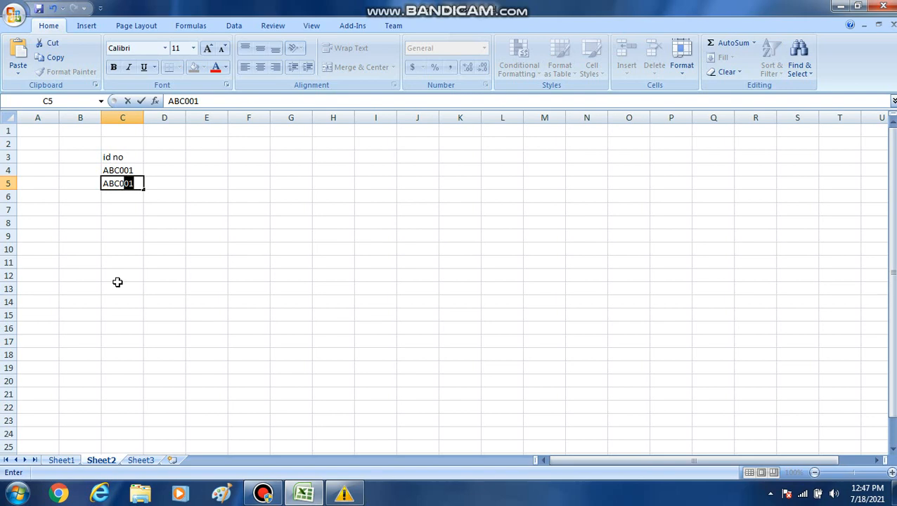
key(Return)
Step: Extend the ID number series on Sheet2 from C4:C5 down to cell C24
key(Up)
key(Up)
key(shift+Down)
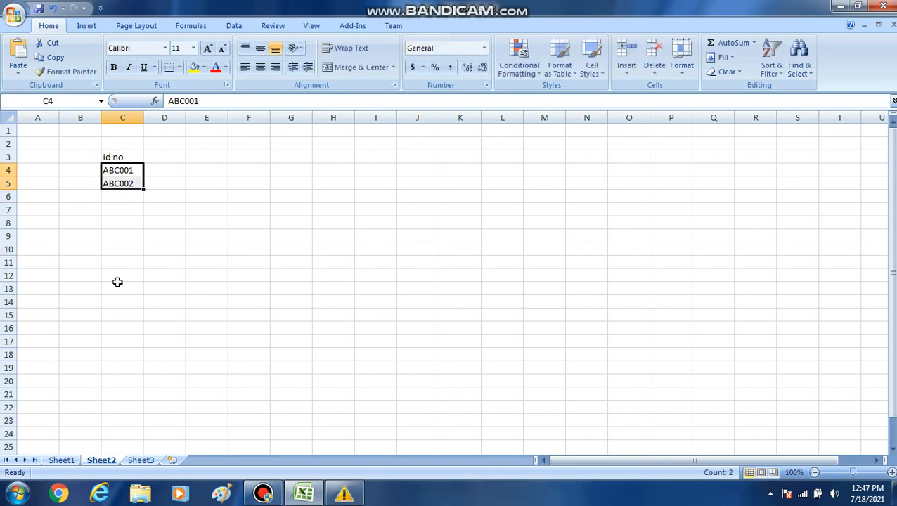
drag(144, 189, 144, 437)
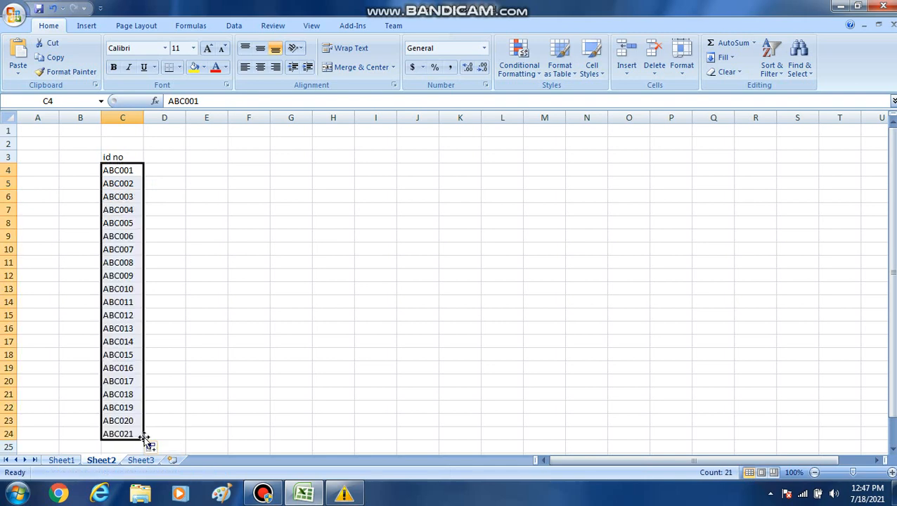
Step: Enter the header "MAIL ID" in cell D3 and the first sample mail address in D4
click(170, 159)
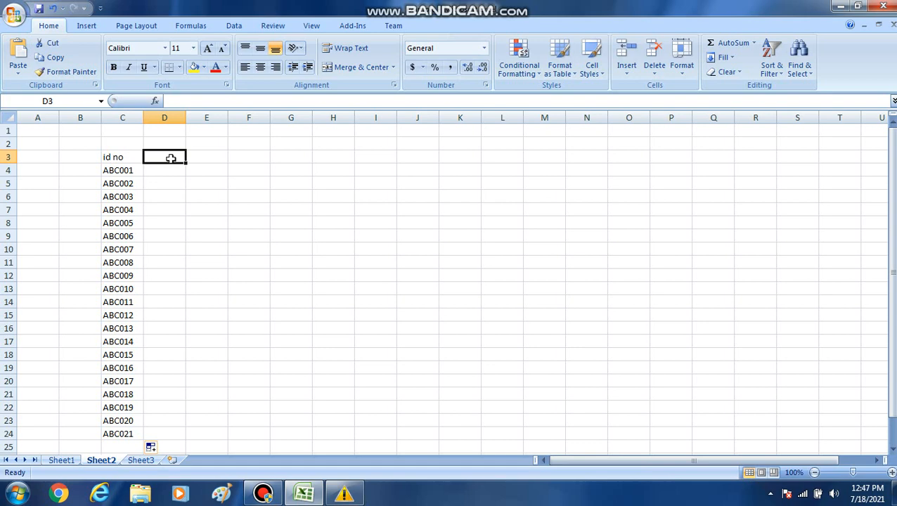
text(MAIL ID)
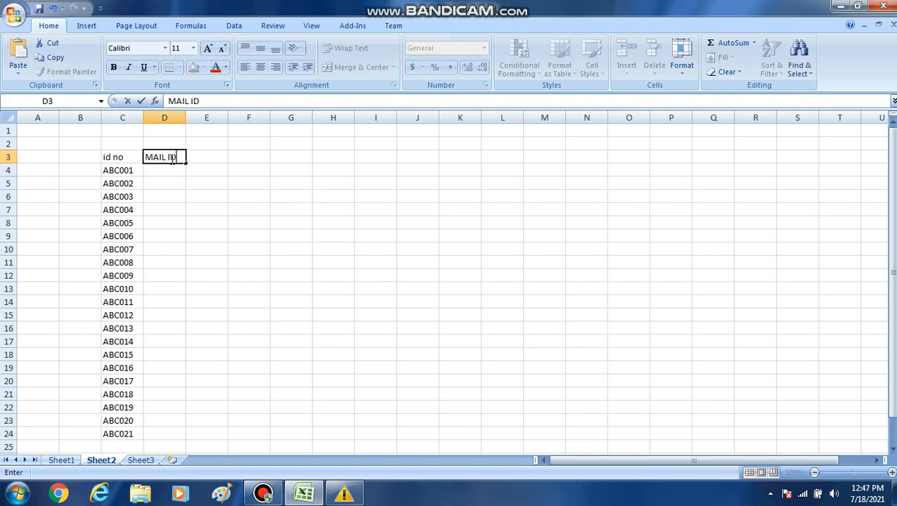
key(Return)
text(MAI)
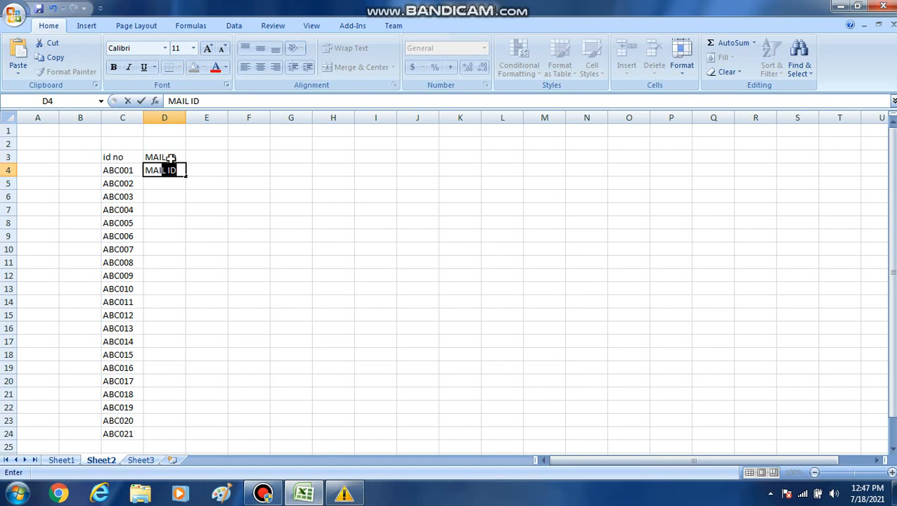
text(LIS1@)
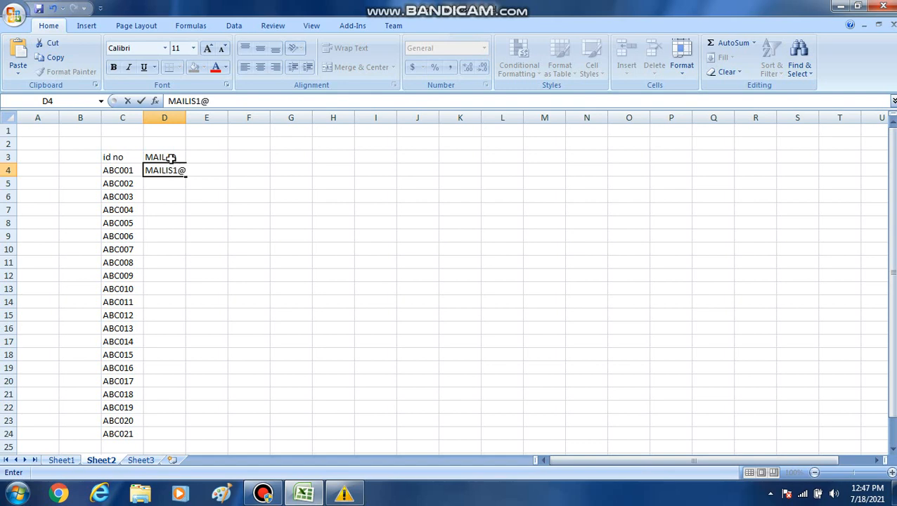
text(MAIL1)
key(Return)
Step: Copy the mail address from D4 into D5 with its final digit changed to 2, and fit column D to its contents
key(ctrl+d)
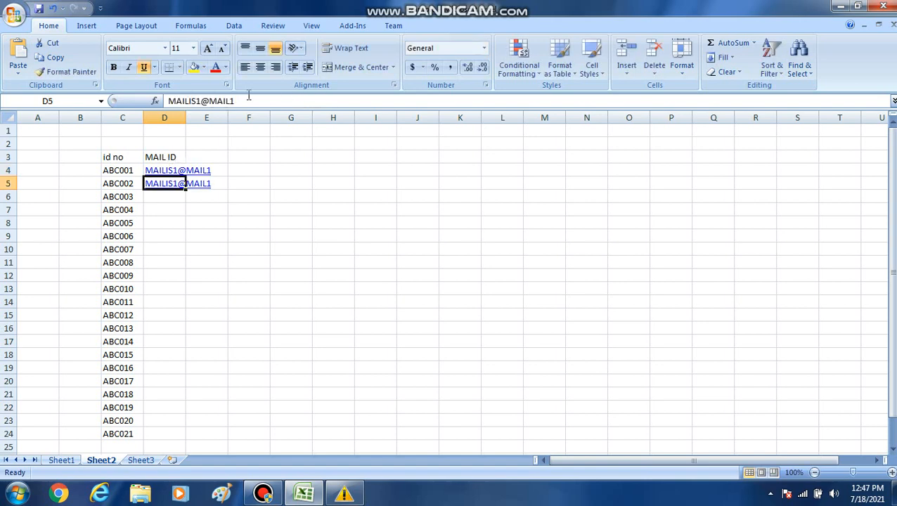
double_click(185, 119)
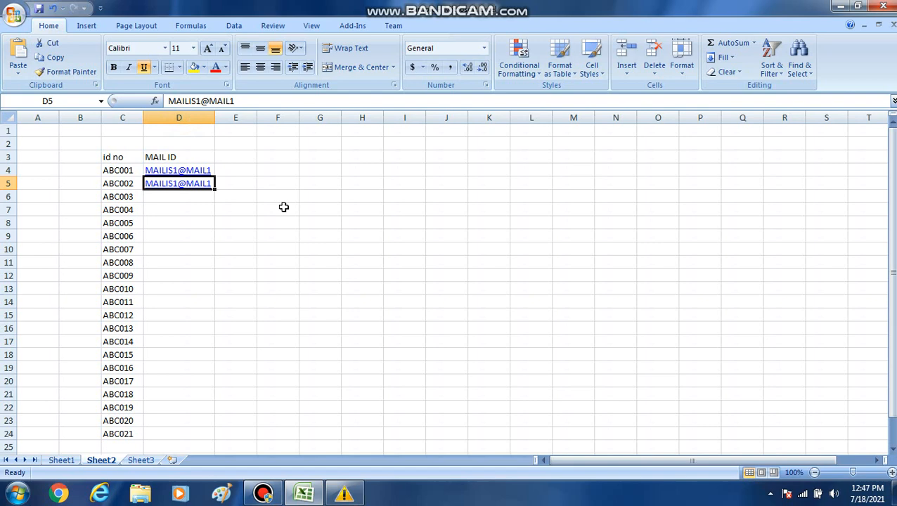
key(F2)
key(BackSpace)
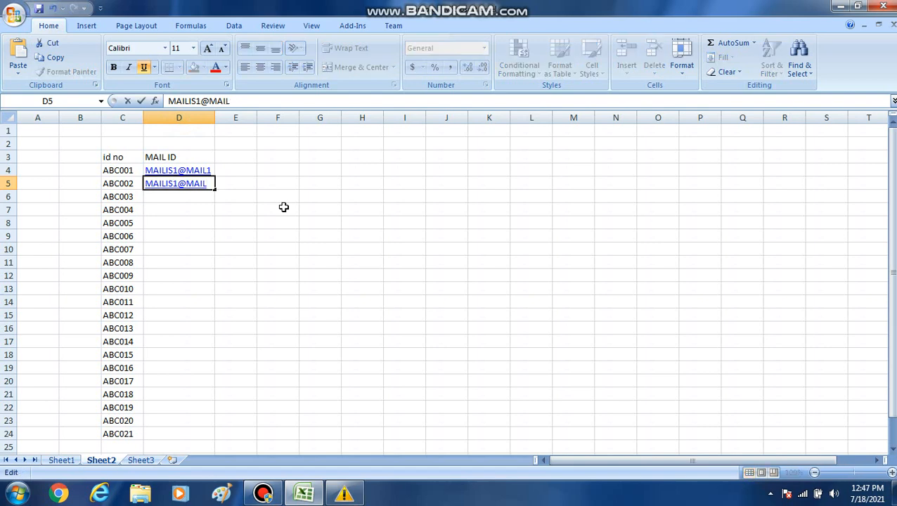
text(2)
key(Return)
Step: Extend the mail address series from D4:D5 down to D24 and refit column D to the longest entry
key(Up)
key(Up)
key(shift+Down)
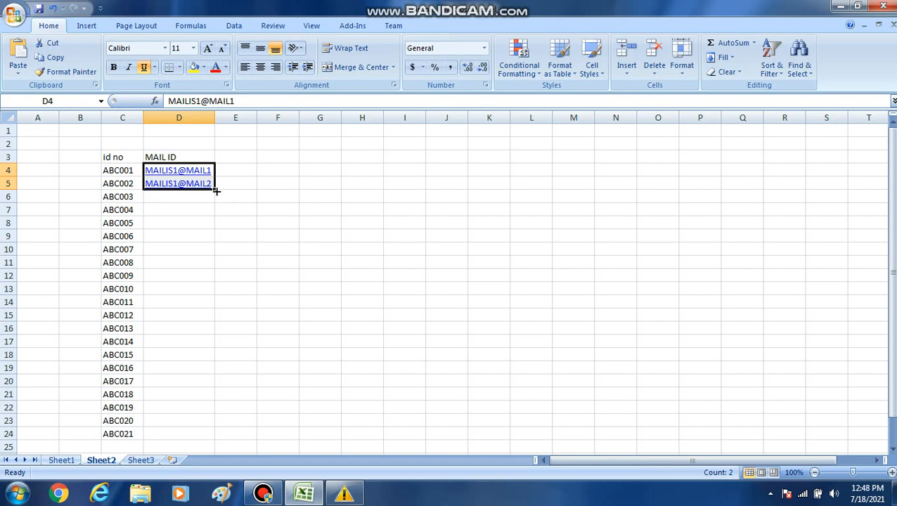
drag(214, 187, 221, 440)
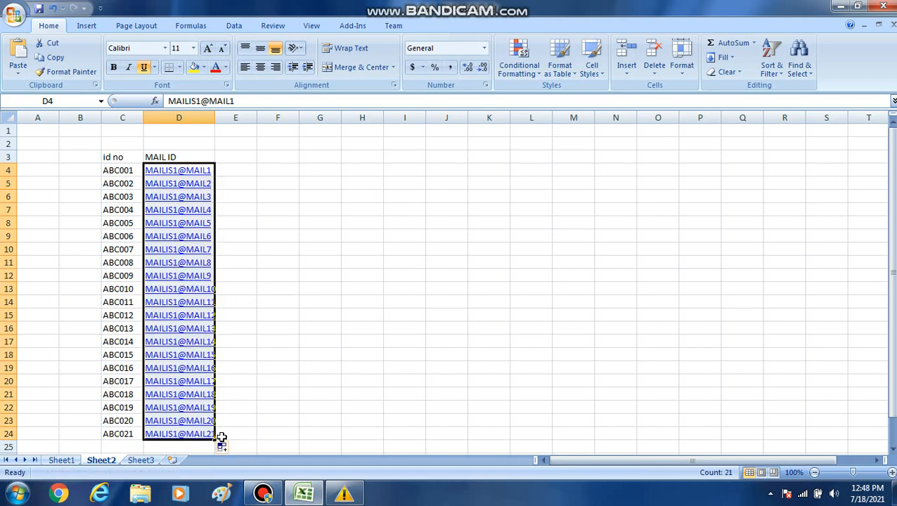
double_click(215, 120)
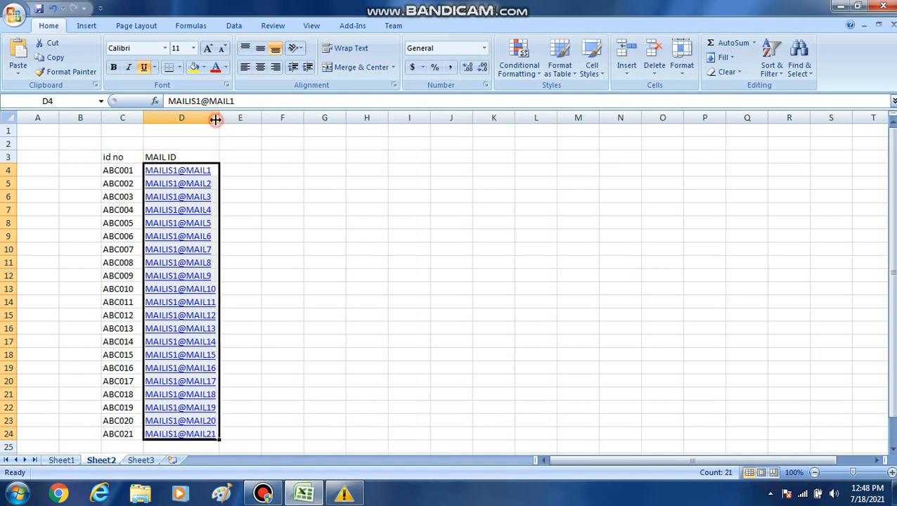
click(322, 235)
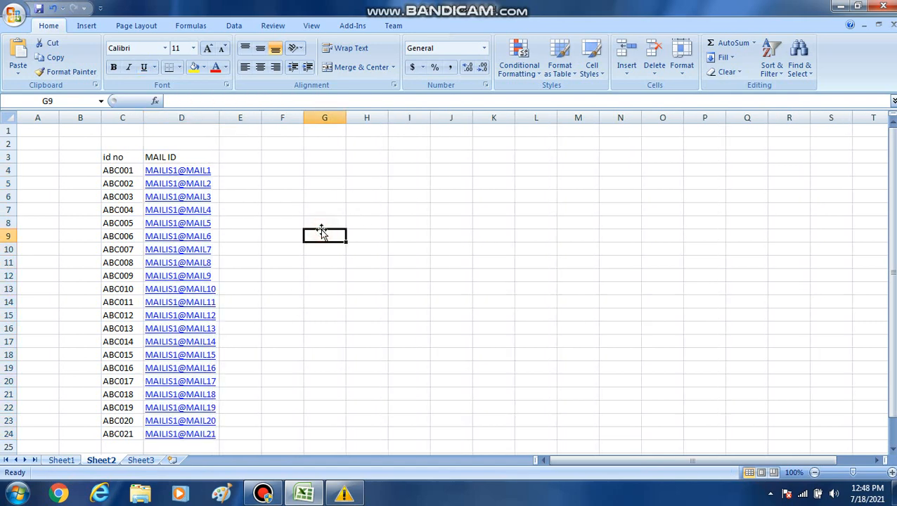
Step: Enter the header "ADDRESS" in cell E3 and "Address1" in cell E4
click(238, 156)
text(ADDRESS)
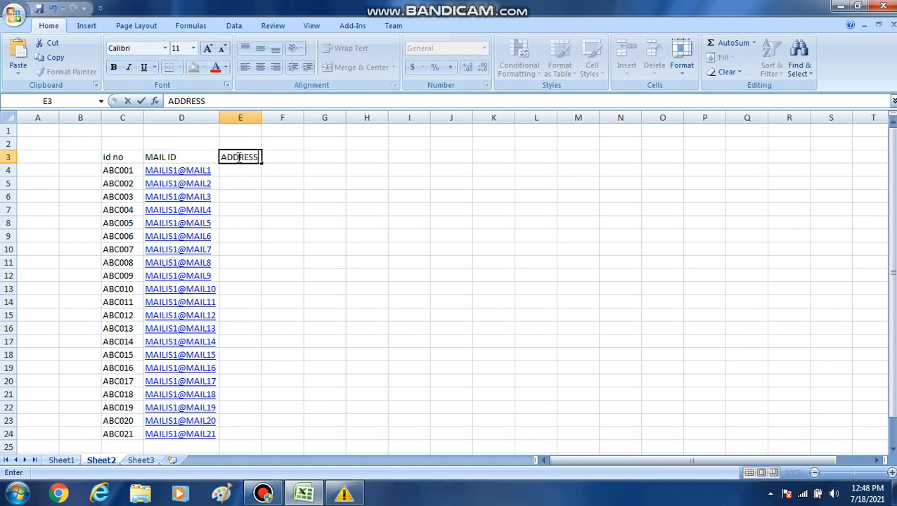
key(Return)
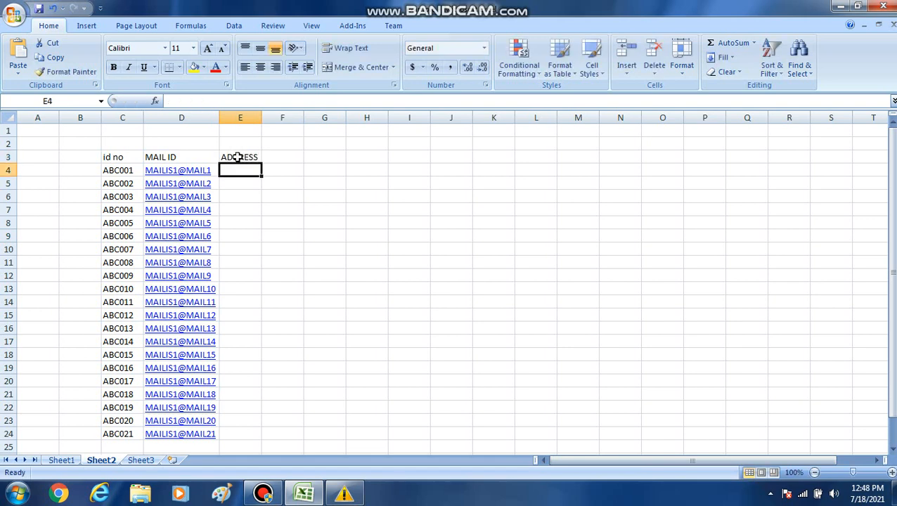
text(aDDRESS)
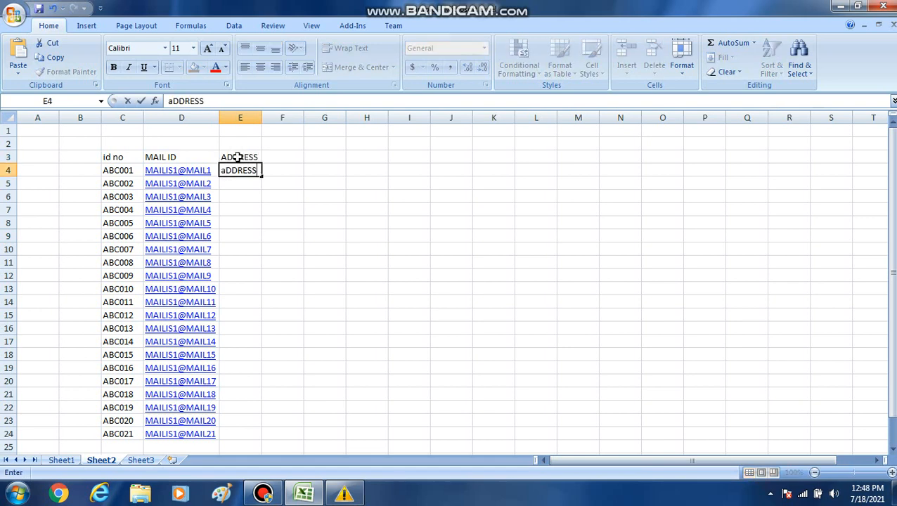
text(1)
key(Return)
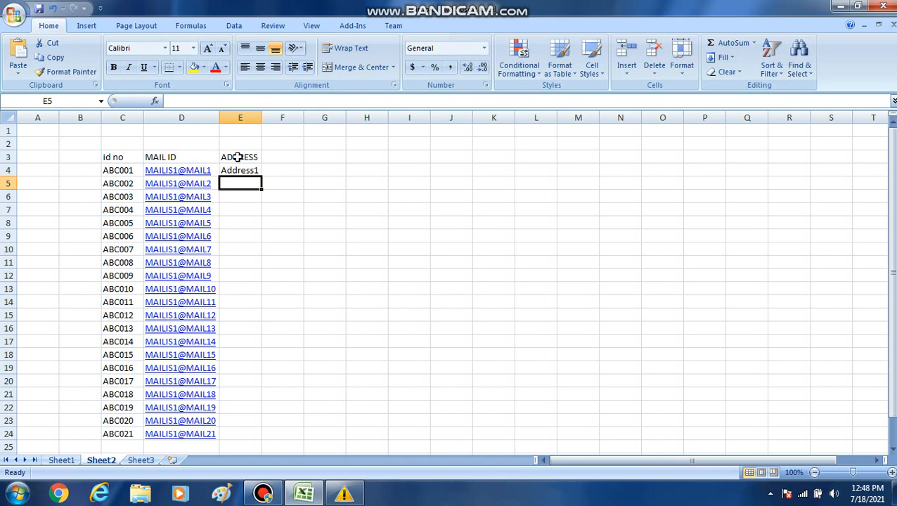
Step: Copy the E4 entry into cell E5 and change it to "Address2"
key(ctrl+d)
key(F2)
key(BackSpace)
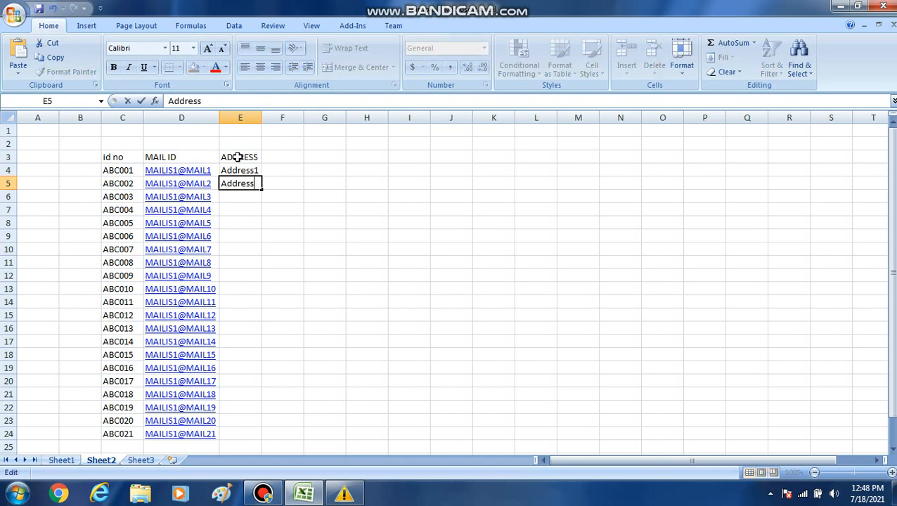
text(2)
key(Return)
Step: Extend the address series from E4:E5 down to E24 and widen column E to show every entry
key(Up)
key(Up)
key(shift+Down)
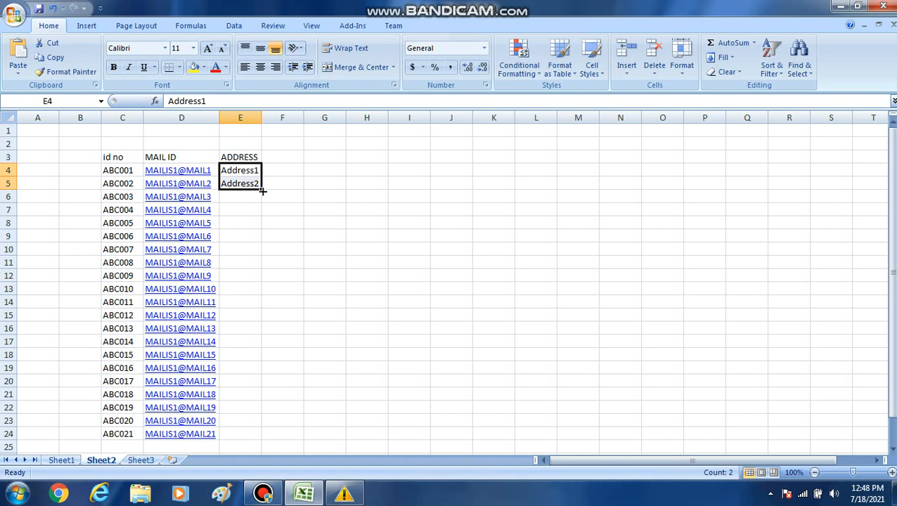
drag(261, 189, 261, 443)
click(338, 381)
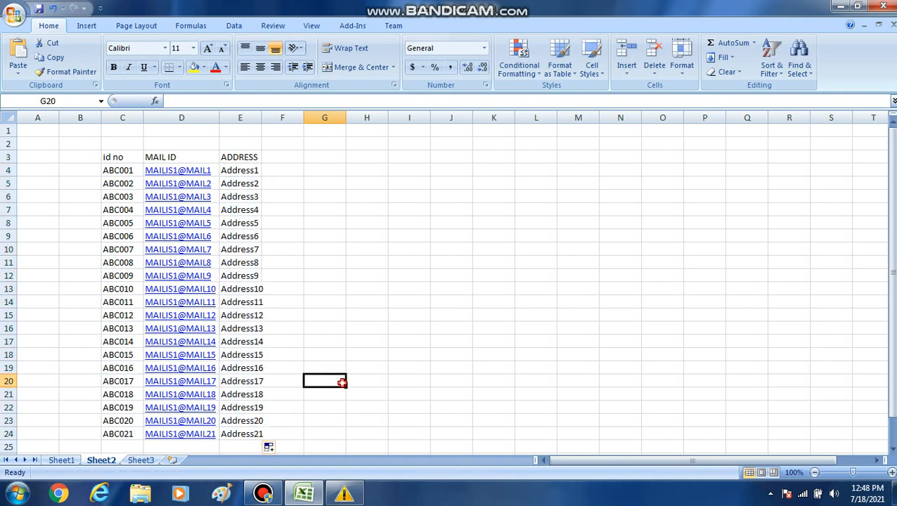
drag(262, 117, 298, 120)
click(303, 157)
click(356, 157)
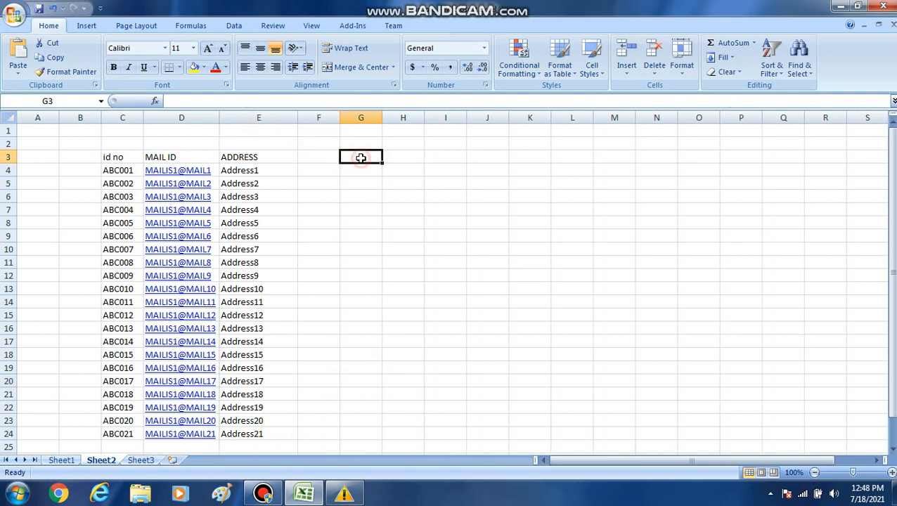
Step: Add a bold "Address" header in cell E3 of Sheet1
click(61, 460)
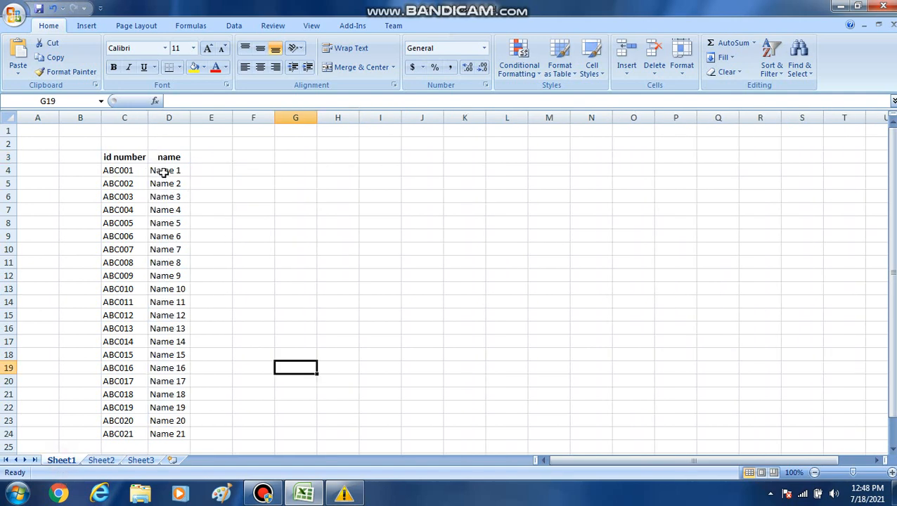
click(203, 172)
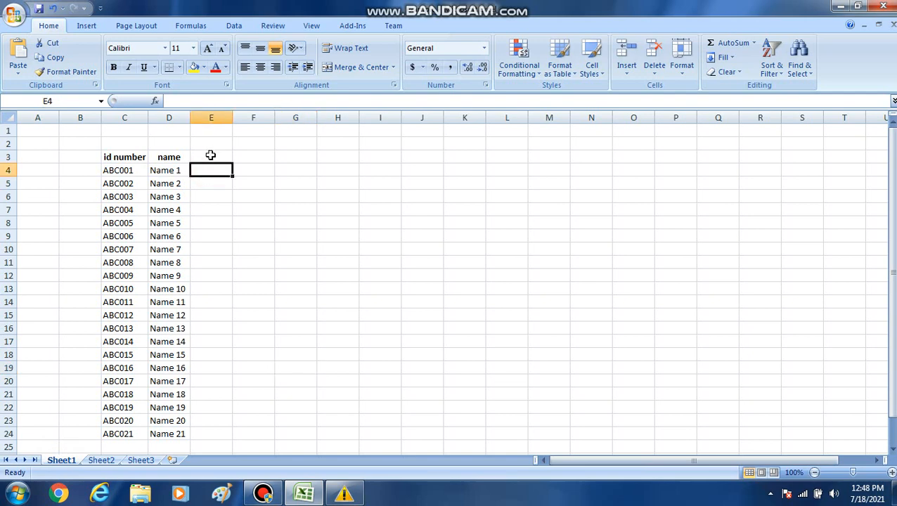
click(211, 156)
text(Address)
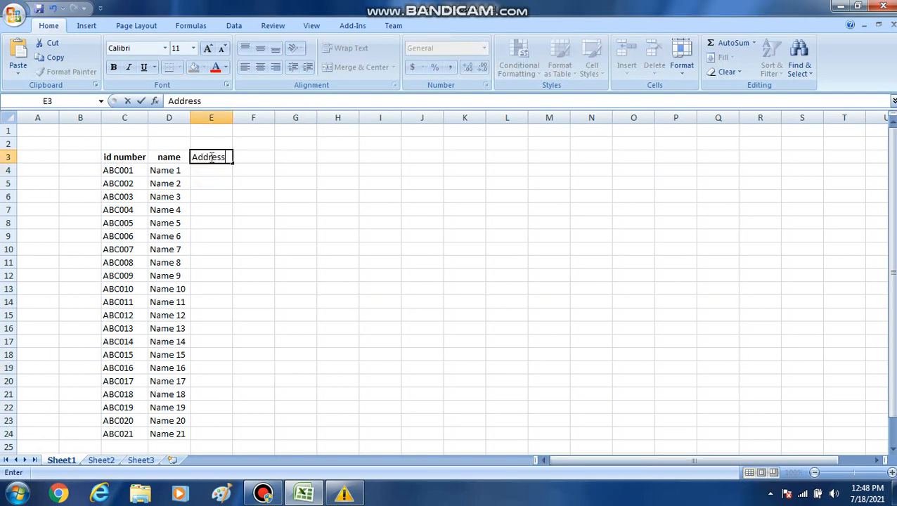
key(Return)
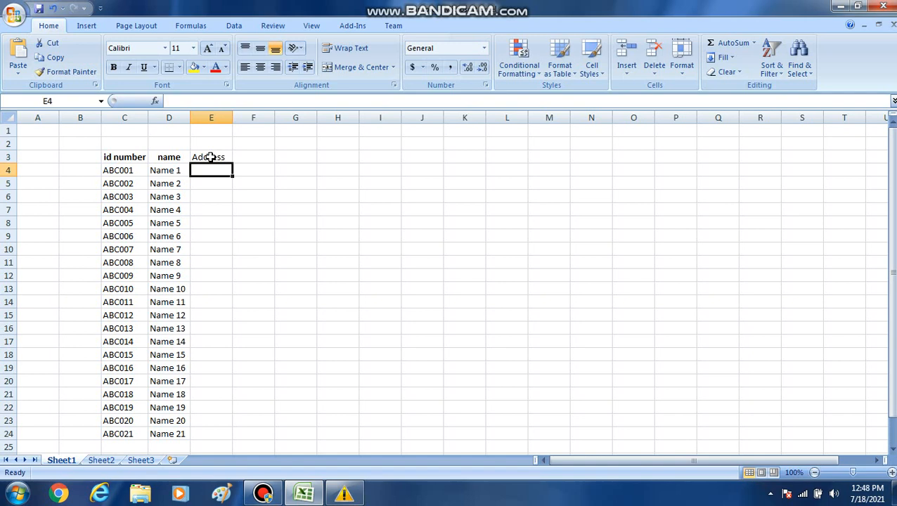
click(211, 157)
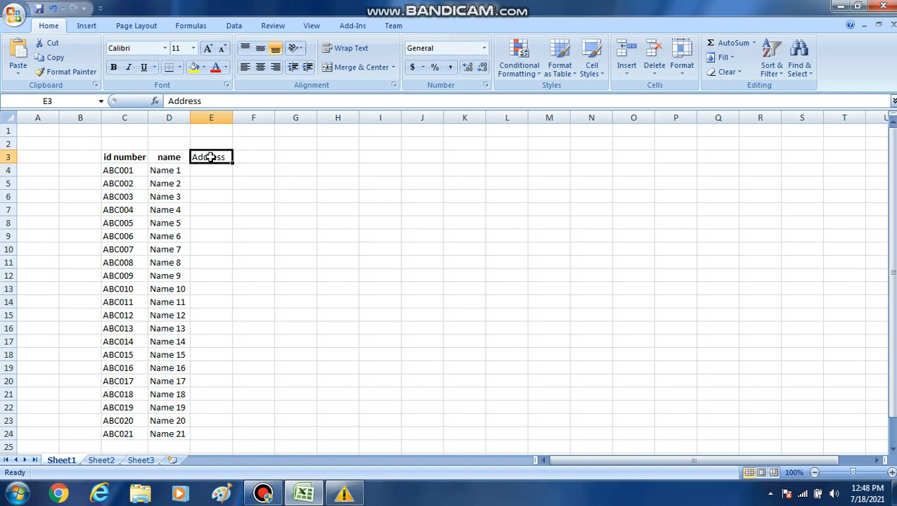
click(113, 67)
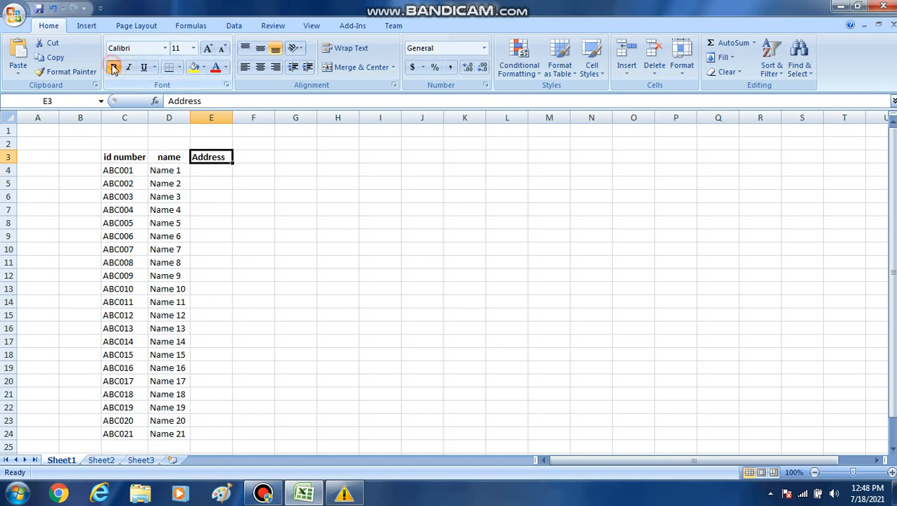
Step: Compare the first ID number in C4 of Sheet1 with the one in C4 of Sheet2
click(125, 173)
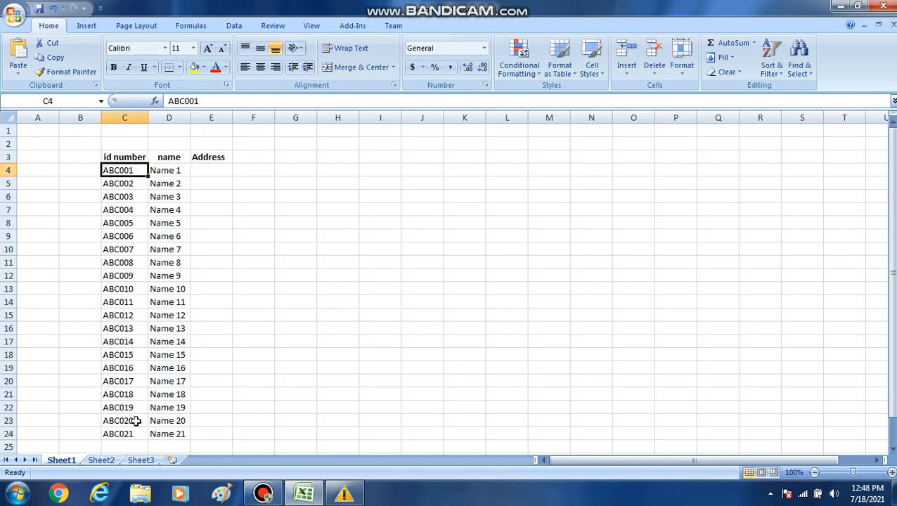
click(102, 461)
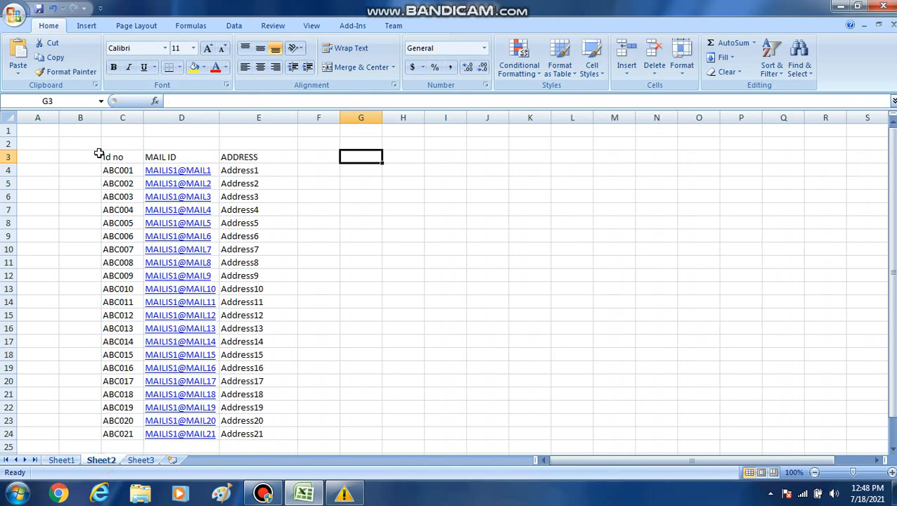
click(117, 171)
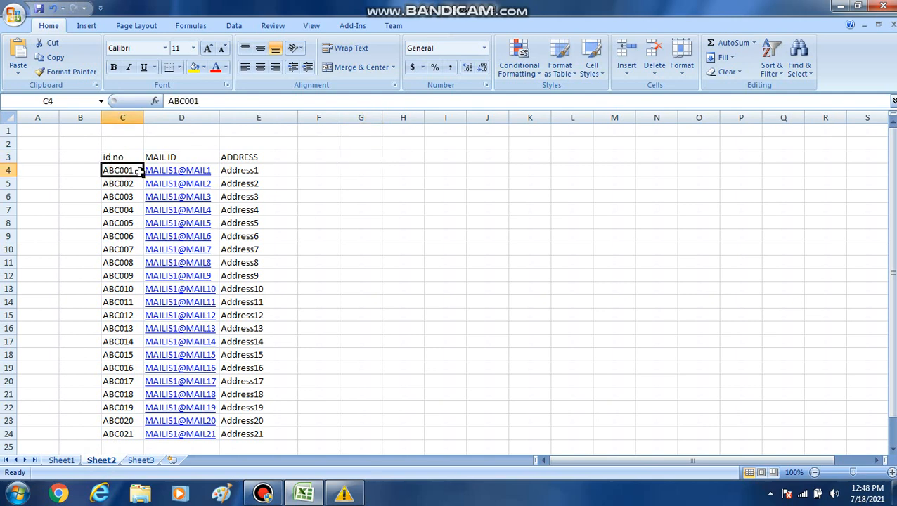
Step: Start a VLOOKUP formula in cell E4 of Sheet1 with the whole of column C as the lookup value
click(241, 171)
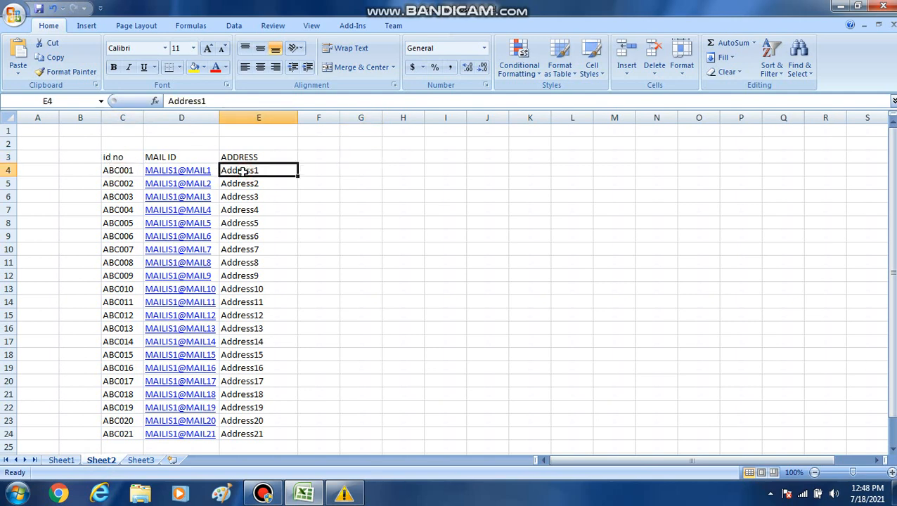
click(62, 462)
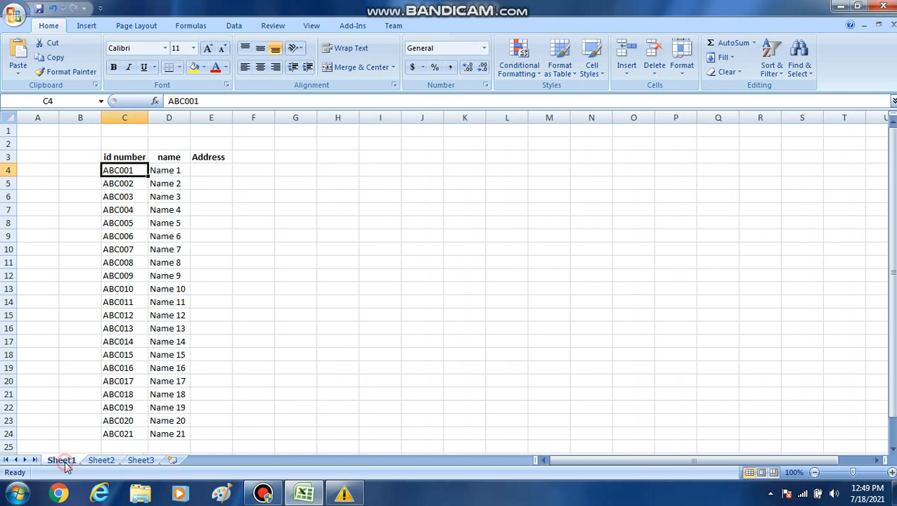
click(216, 172)
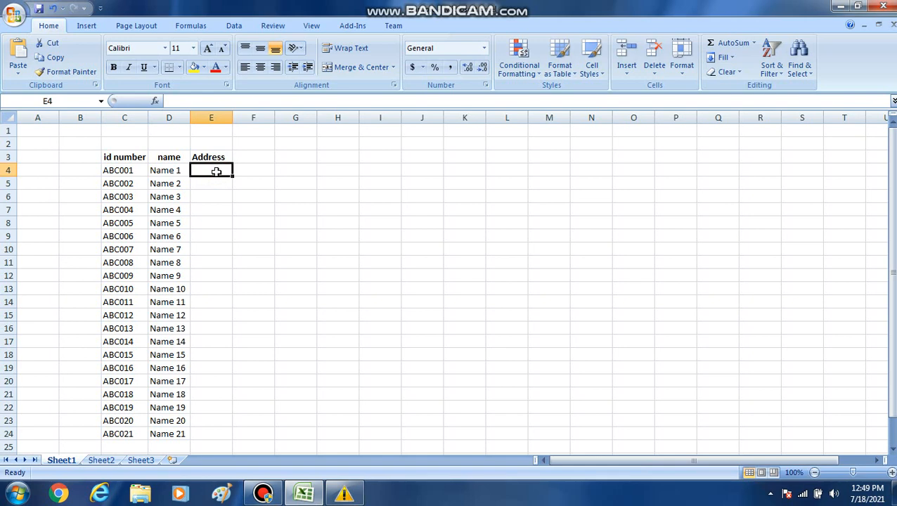
text(=)
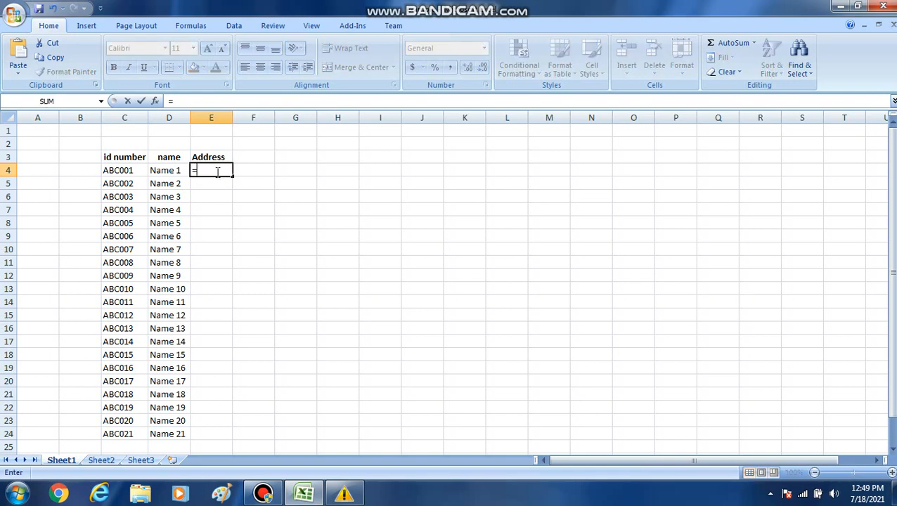
text(VL)
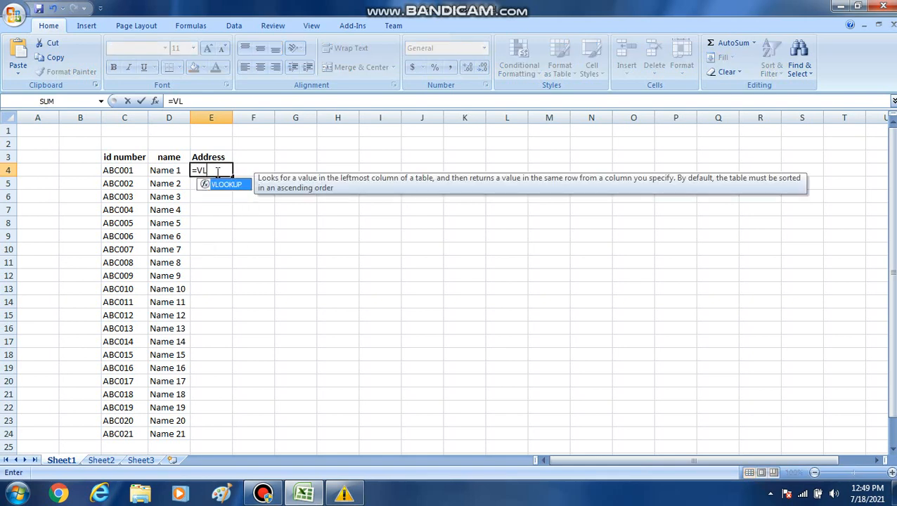
text(OOKUP()
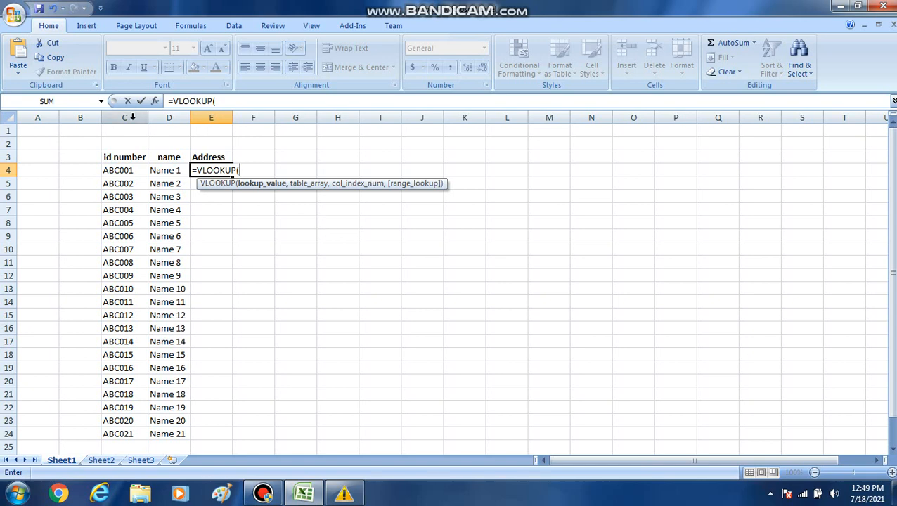
click(133, 117)
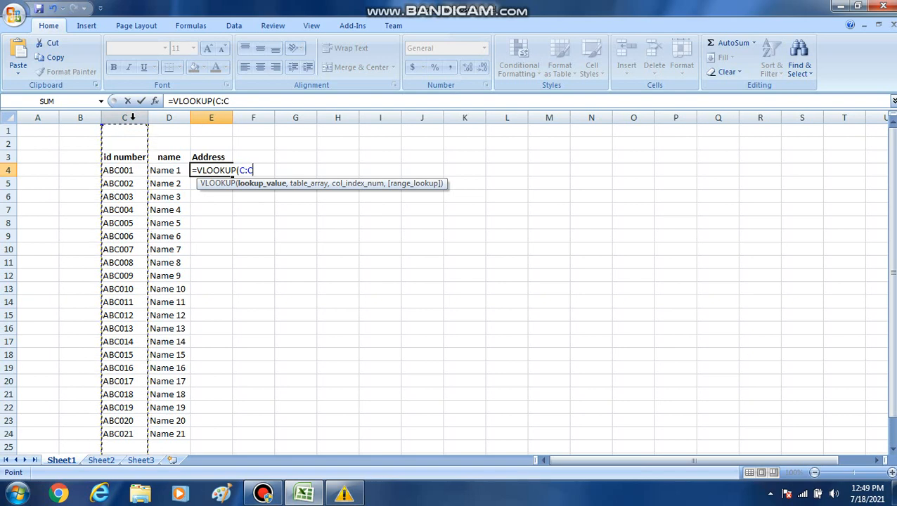
text(,)
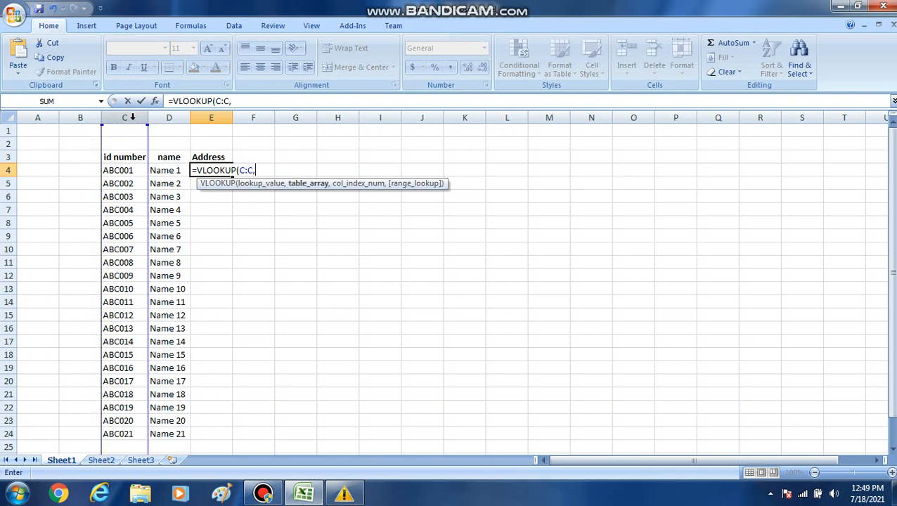
Step: Complete the VLOOKUP formula with Sheet2 columns C:F as the table, column index 3 and range lookup 0
click(102, 464)
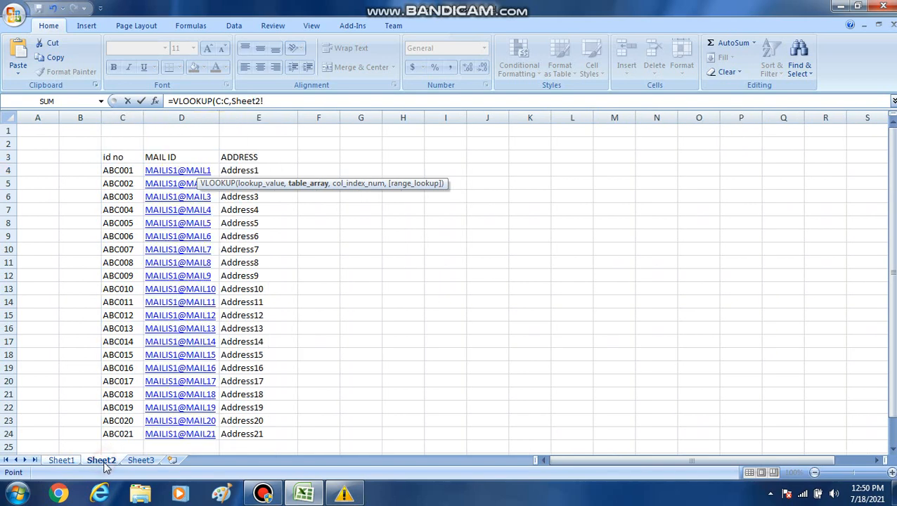
drag(123, 116, 336, 127)
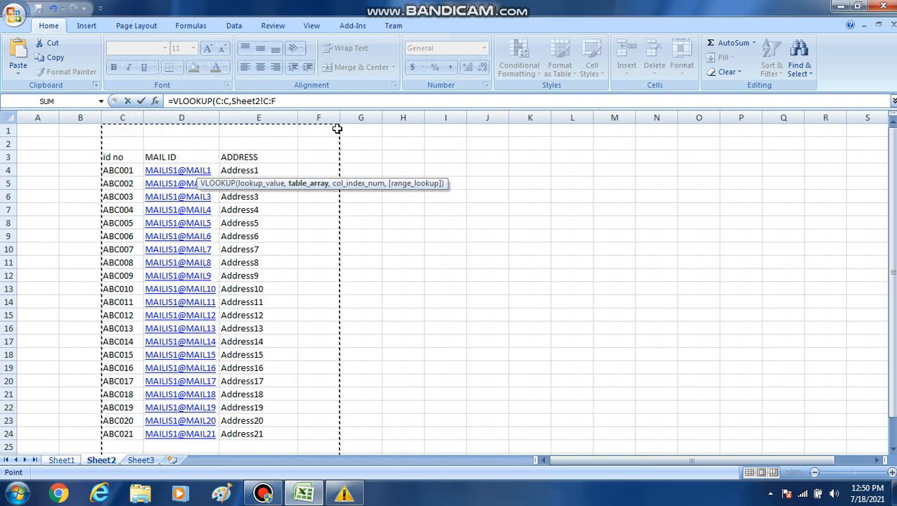
text(,)
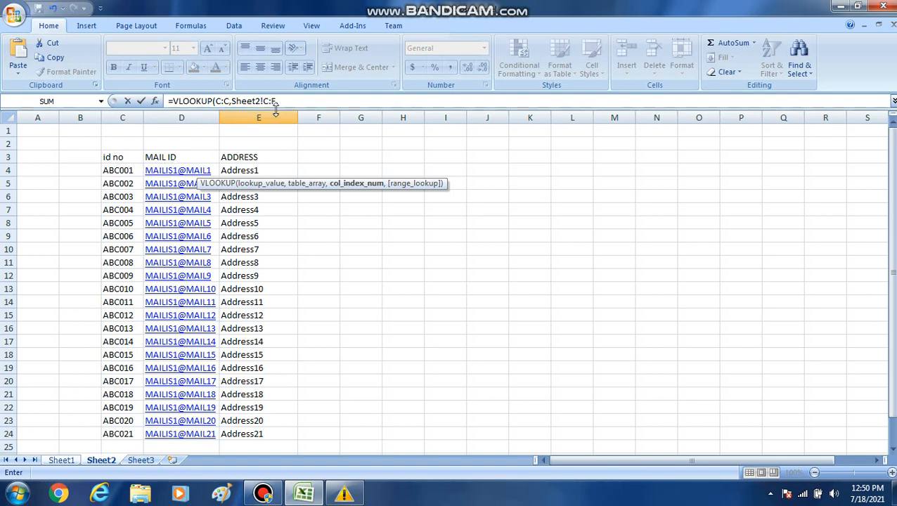
text(3,)
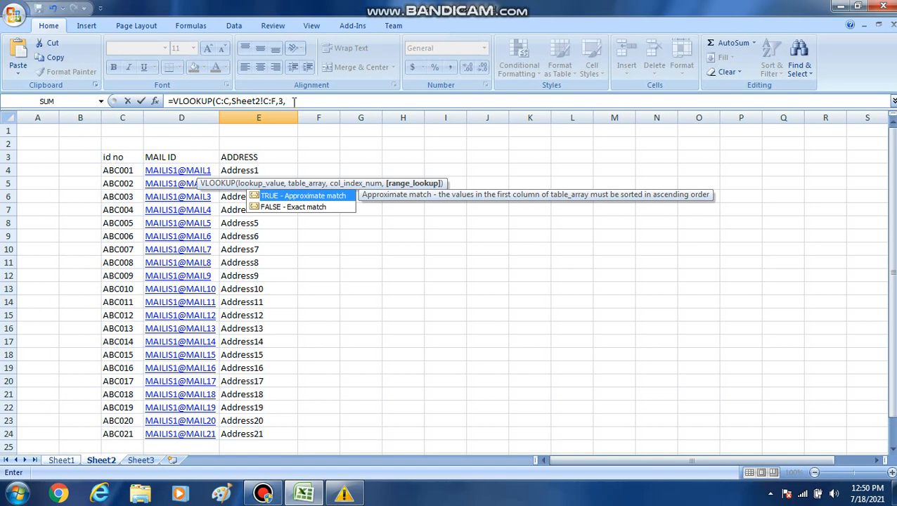
text(0))
key(Return)
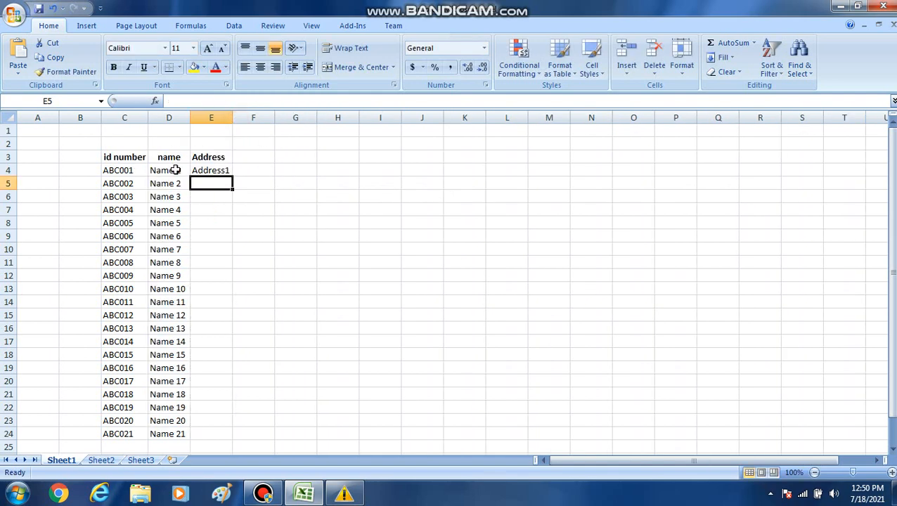
Step: Fill the VLOOKUP formula from E4 down to E24 and fit column E to its contents
click(224, 170)
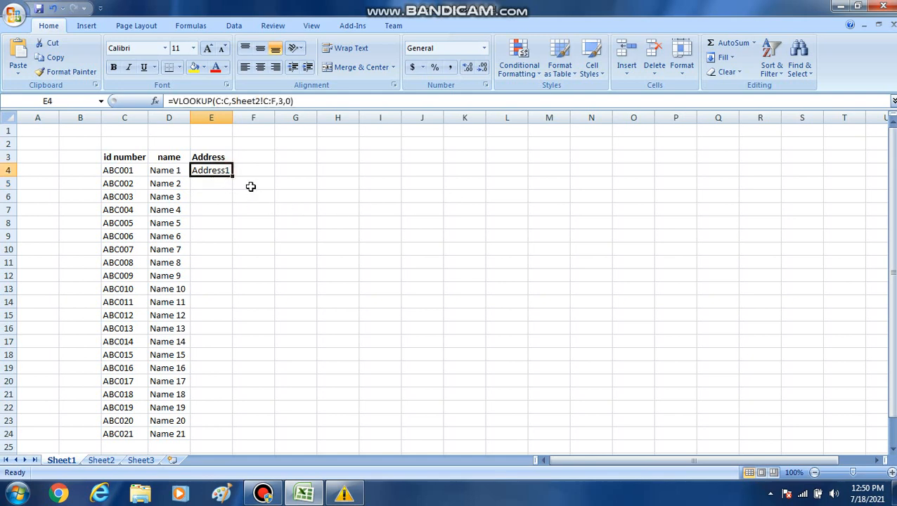
drag(234, 177, 232, 438)
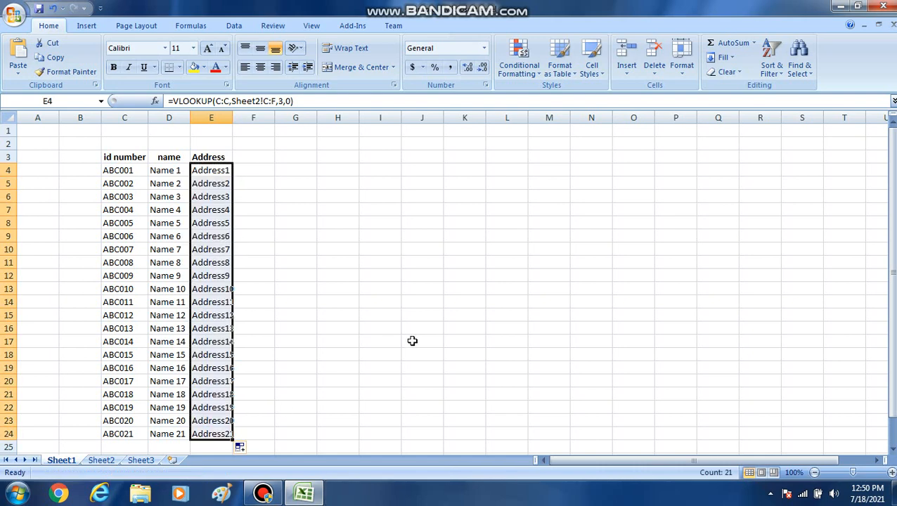
double_click(233, 116)
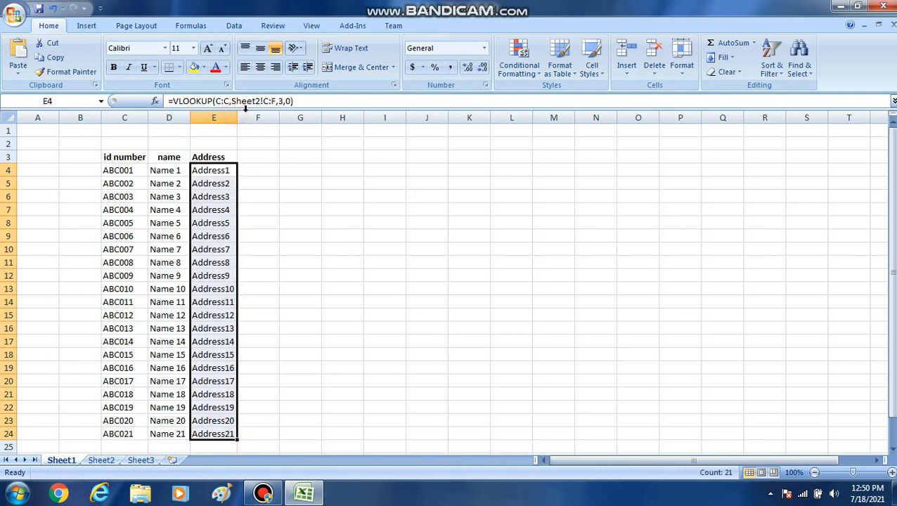
click(385, 206)
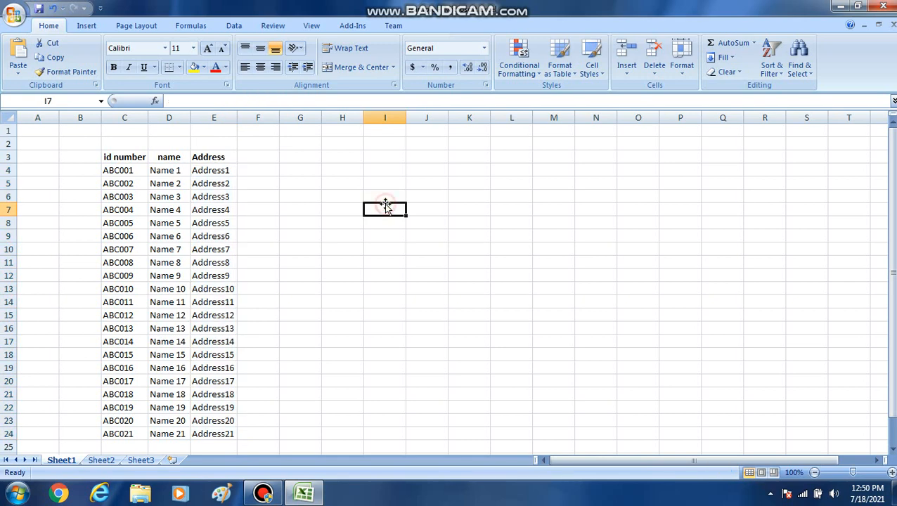
Step: Check the lookup formula in each cell of Sheet1's Address column from E4 down to E24
click(218, 170)
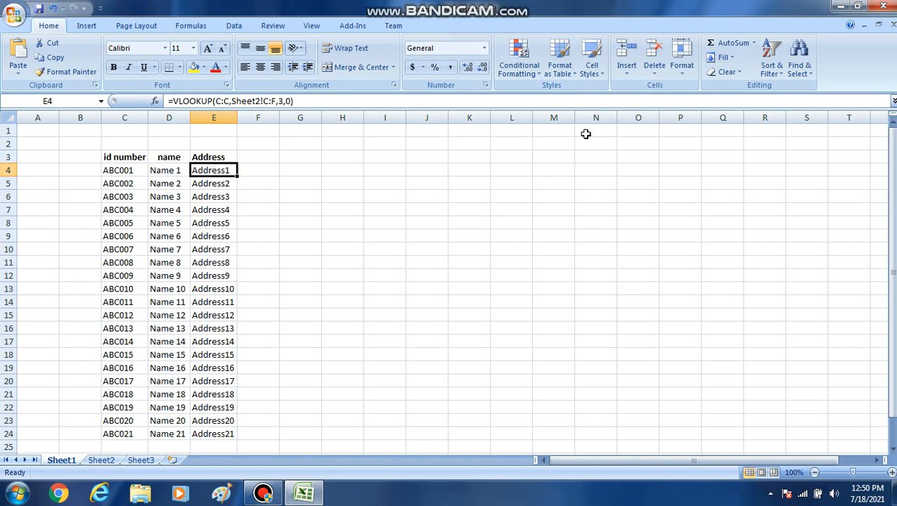
key(Down)
key(Down)
key(Down)
key(Down)
key(Down)
key(Down)
key(Down)
key(Down)
key(Down)
key(Down)
key(Down)
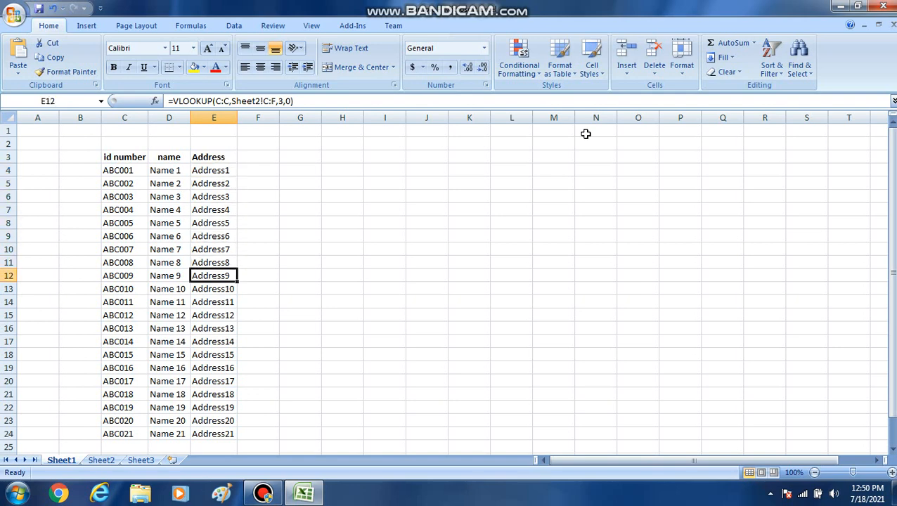
key(Down)
key(Down)
key(Down)
key(Down)
key(Down)
key(Down)
key(Down)
key(Down)
key(Down)
key(Down)
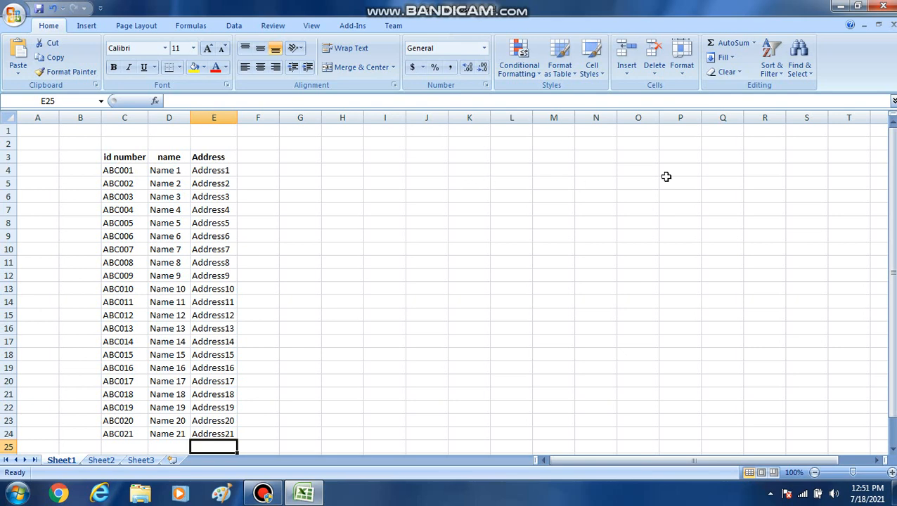
Step: Close the example.xlsx workbook
click(884, 7)
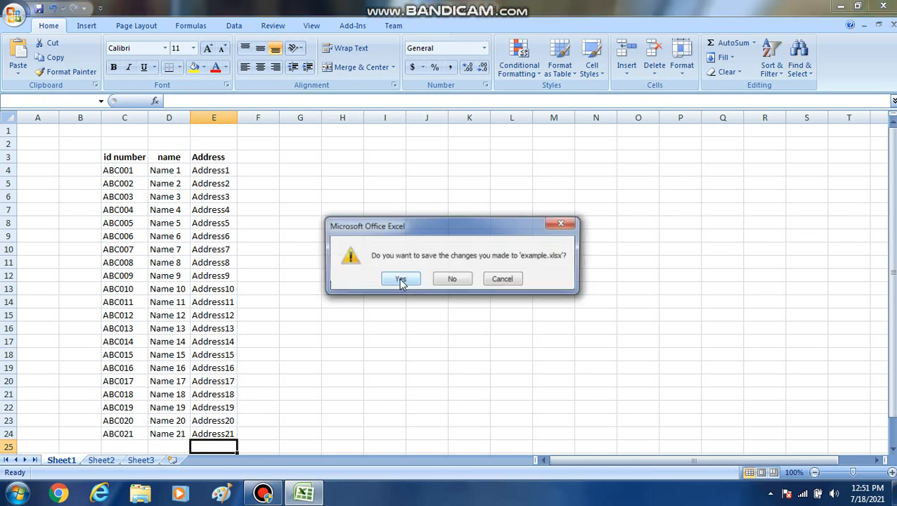